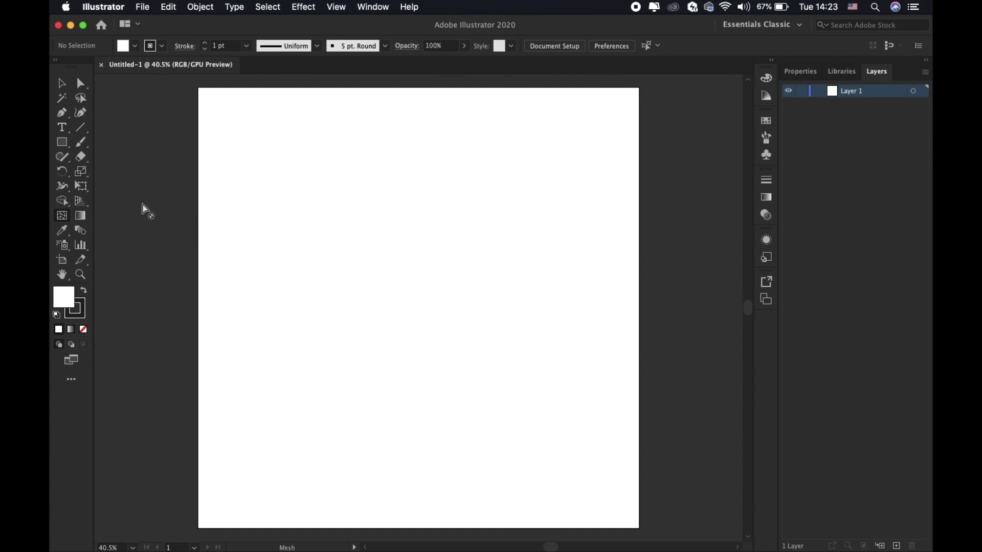
# Draw a square in the artboard's upper-left area and give it a magenta fill with no stroke
pyautogui.press('m')
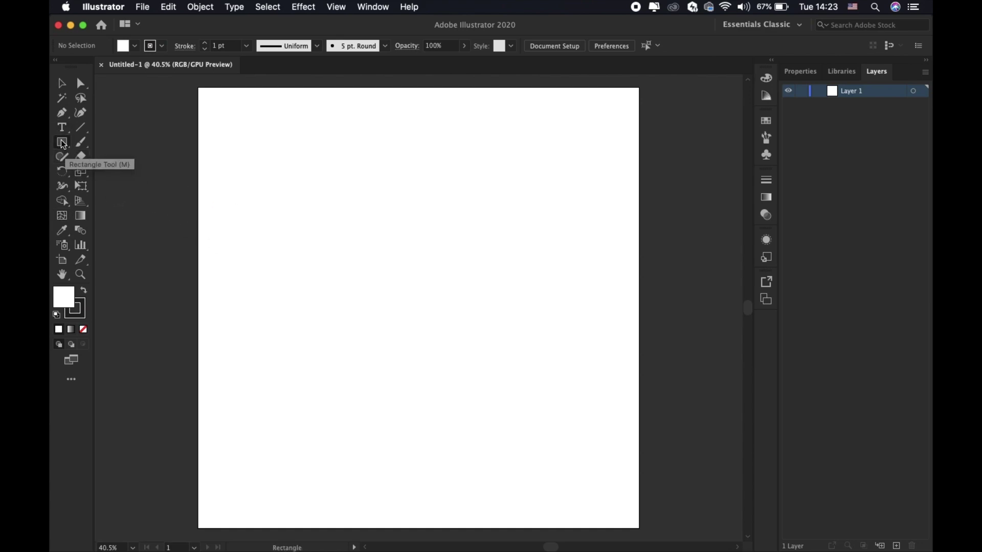
pyautogui.moveTo(250, 141); pyautogui.dragTo(398, 265)
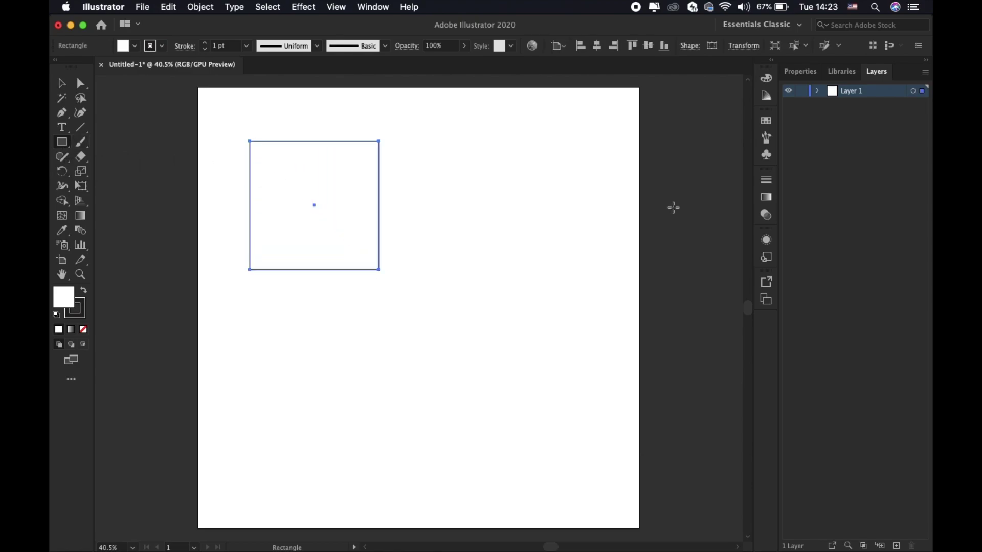
pyautogui.click(123, 46)
pyautogui.click(132, 67)
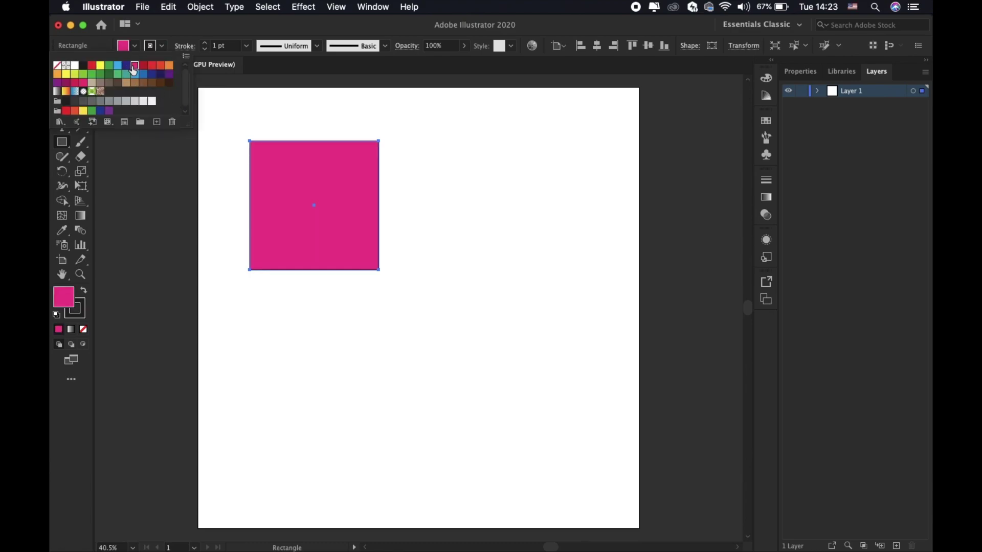
pyautogui.click(152, 46)
pyautogui.click(57, 65)
pyautogui.click(201, 26)
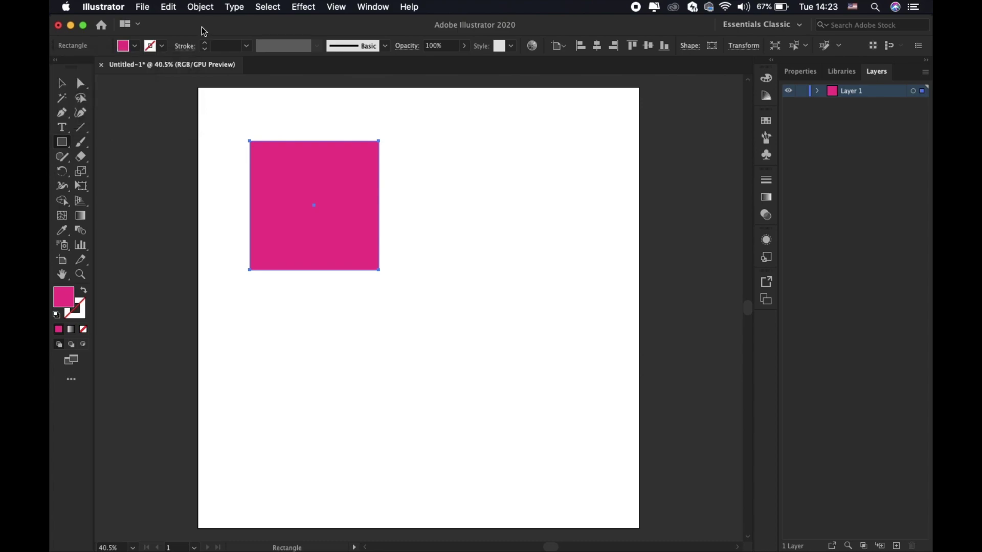
pyautogui.press('v')
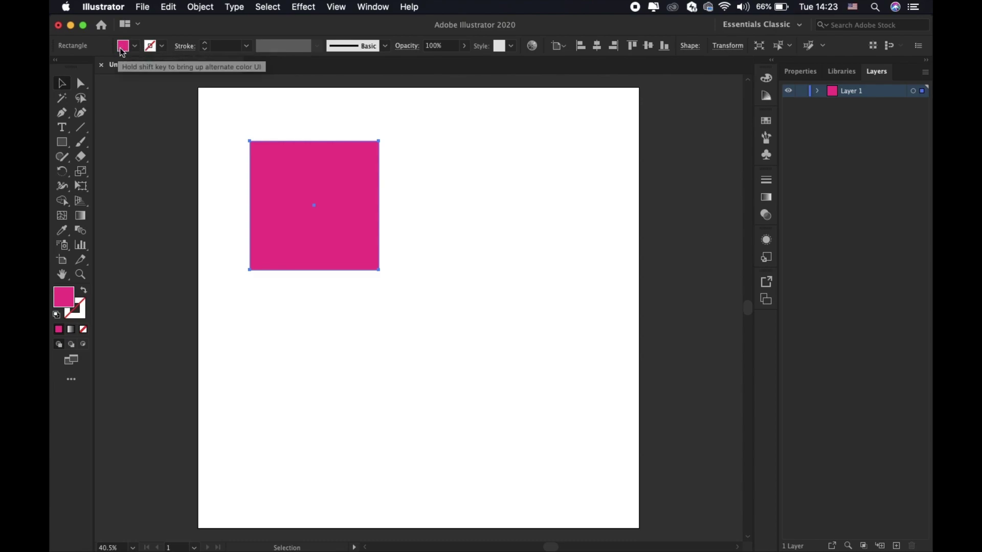
pyautogui.hotkey('shift', 'x')
pyautogui.click(407, 171)
pyautogui.moveTo(412, 136); pyautogui.dragTo(339, 194)
pyautogui.hotkey('shift', 'x')
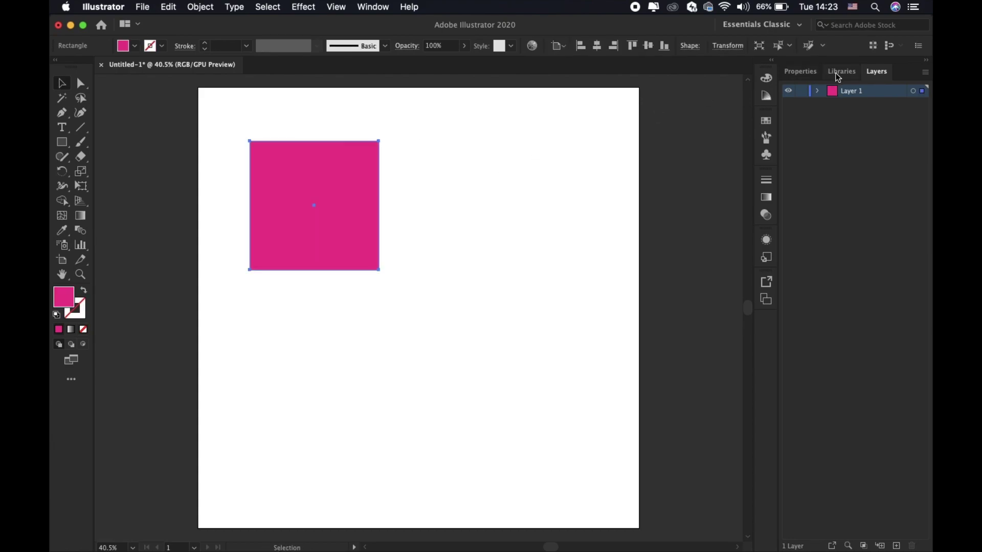
pyautogui.click(499, 201)
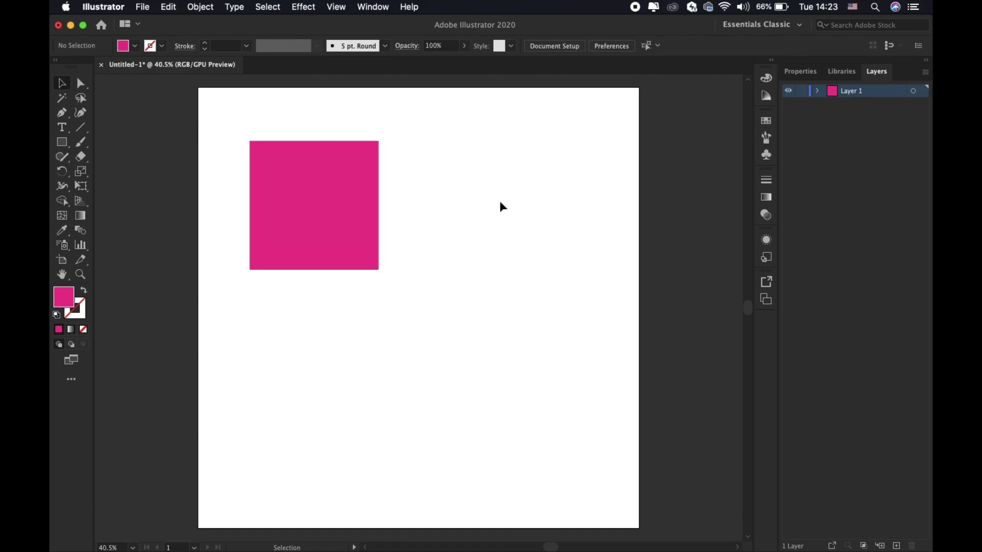
# Delete the magenta square, undo the deletion and clear the selection
pyautogui.click(345, 188)
pyautogui.press('Delete')
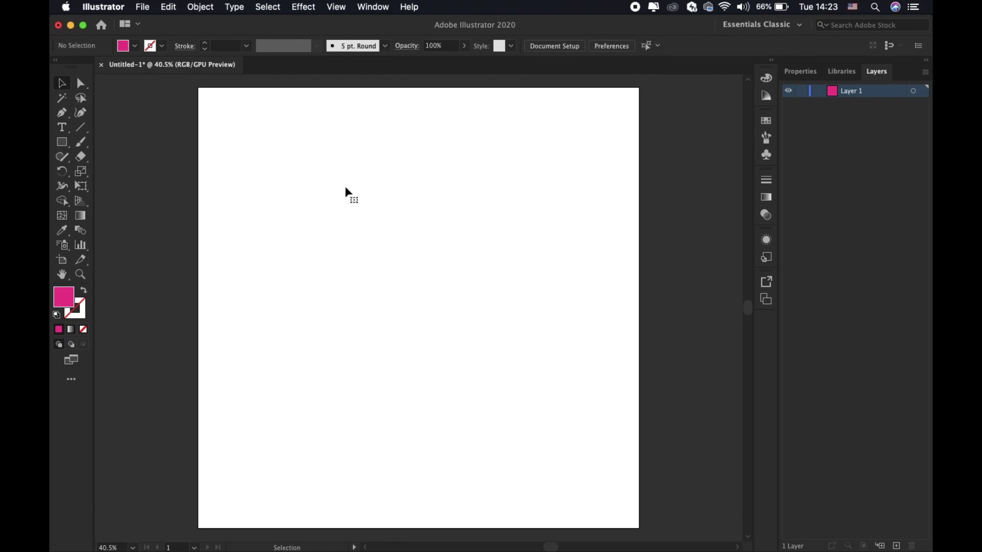
pyautogui.press('super+z')
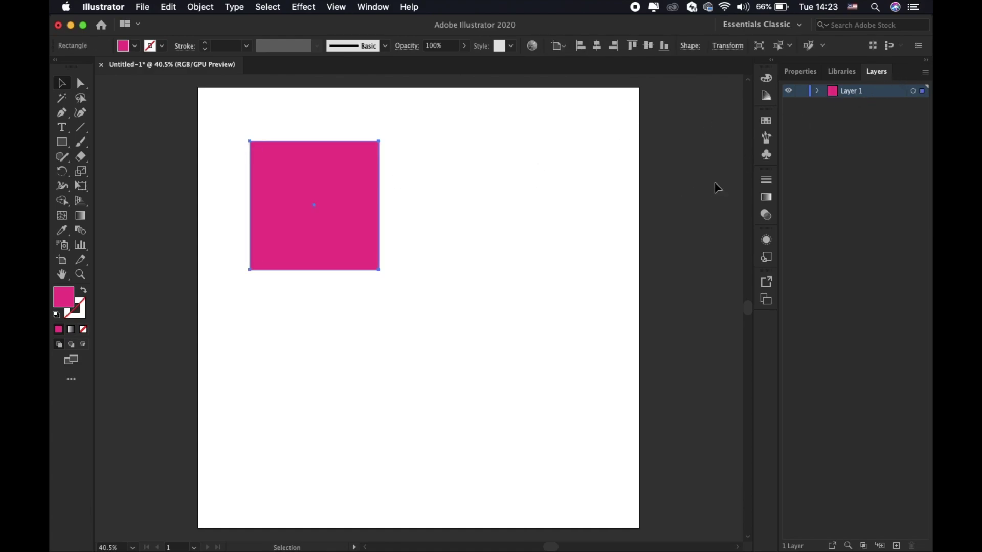
pyautogui.click(617, 237)
# Draw a second square with a yellow fill and no stroke in the artboard's upper-right area
pyautogui.press('m')
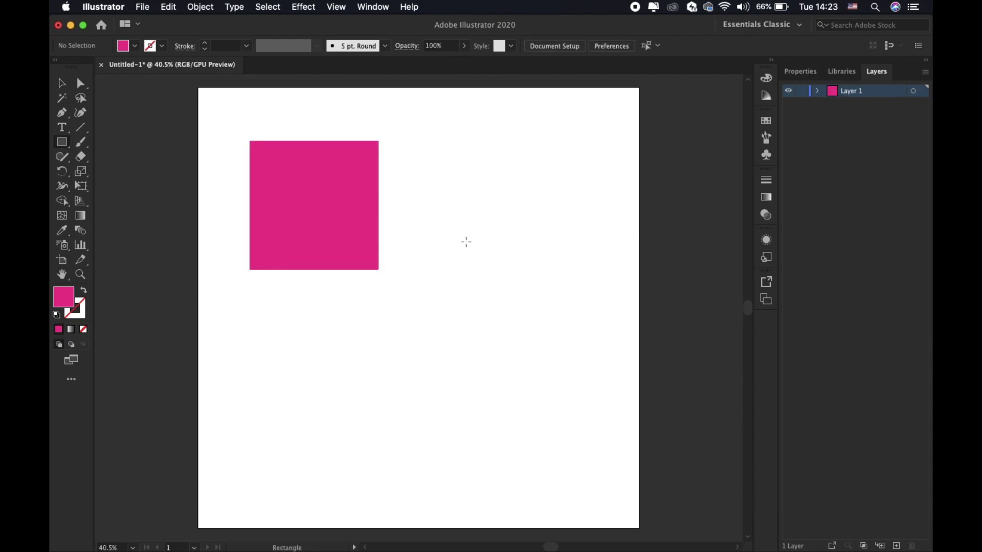
pyautogui.click(122, 45)
pyautogui.click(100, 65)
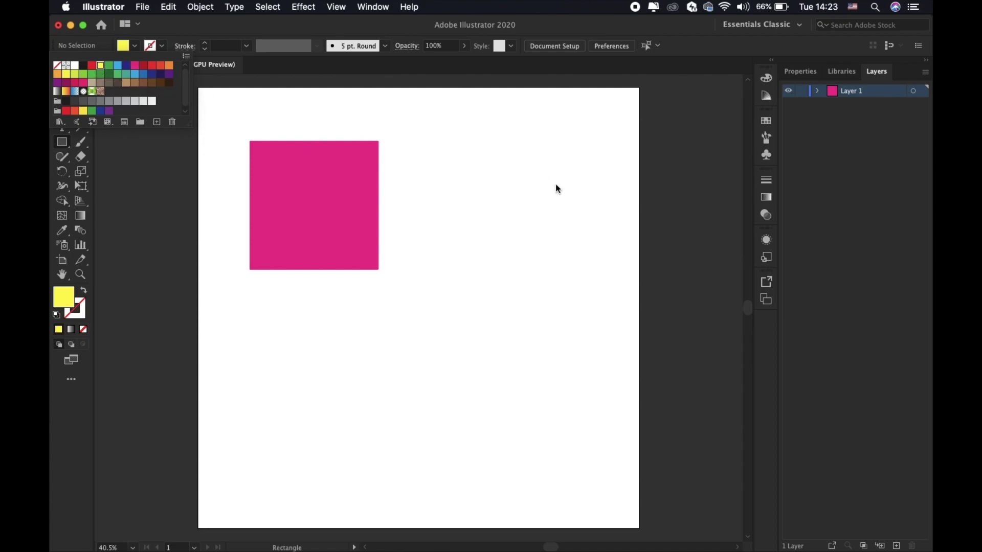
pyautogui.click(565, 166)
pyautogui.moveTo(578, 163); pyautogui.dragTo(472, 290)
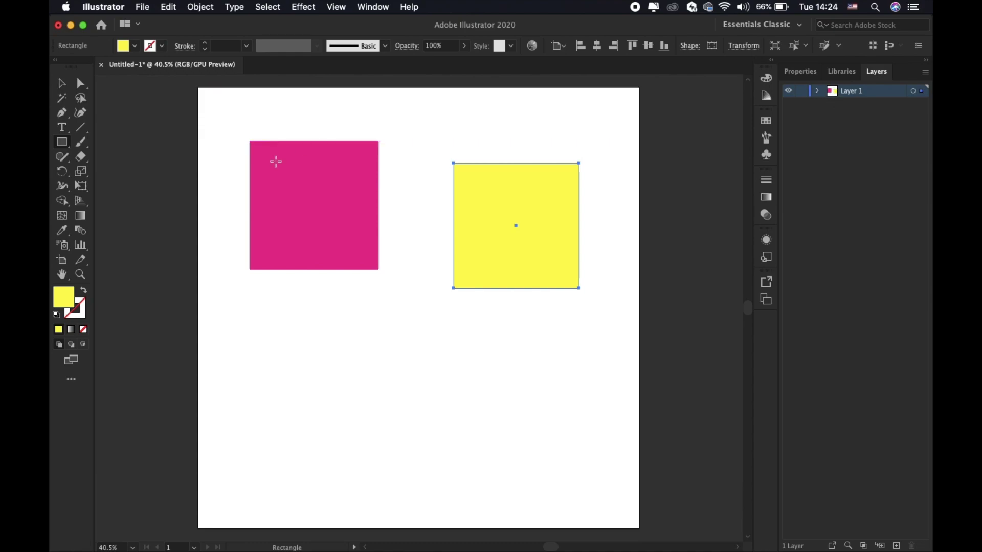
# Try a green fill on the yellow square and undo it
pyautogui.click(124, 47)
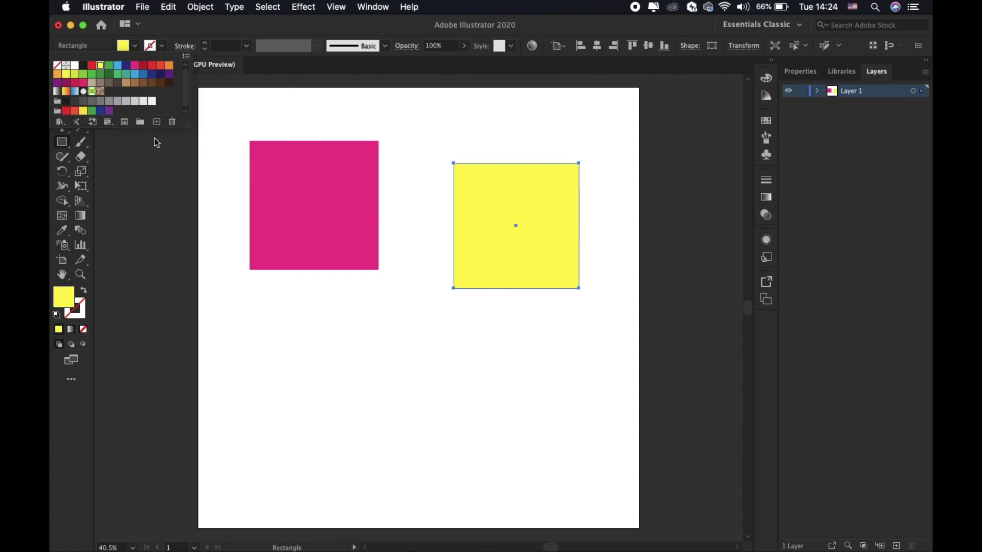
pyautogui.click(117, 74)
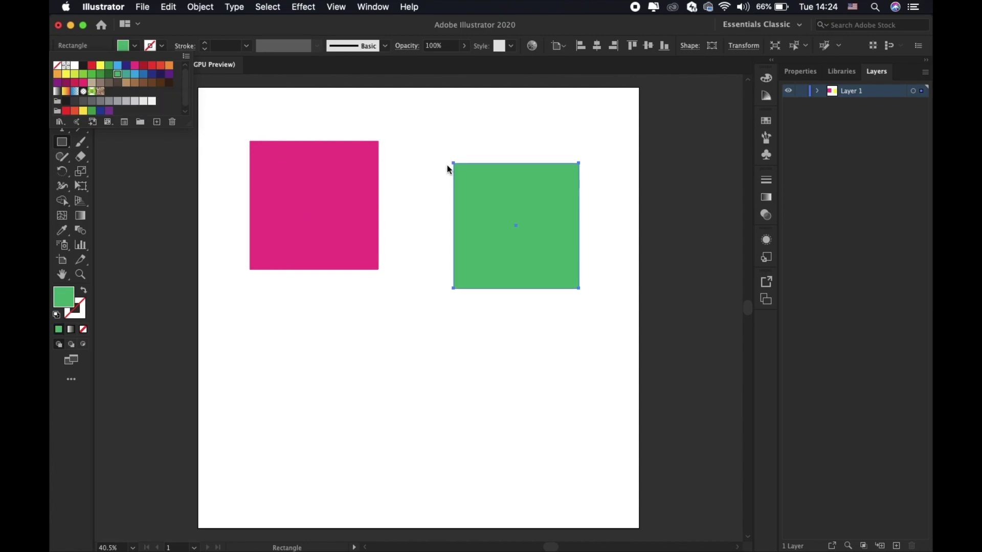
pyautogui.press('Escape')
pyautogui.press('v')
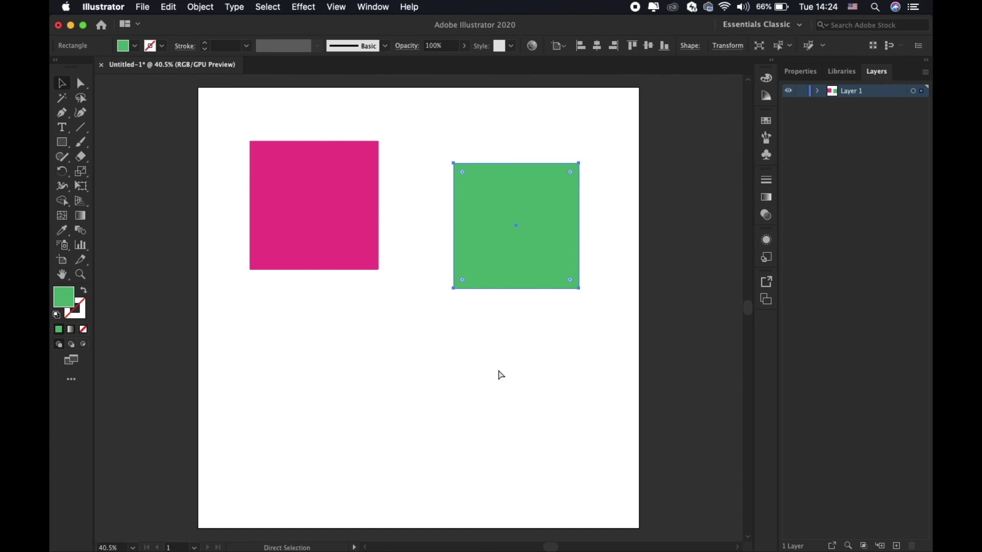
pyautogui.press('super+z')
# Deselect the yellow square and draw a larger green square without stroke in the lower middle of the artboard
pyautogui.click(499, 369)
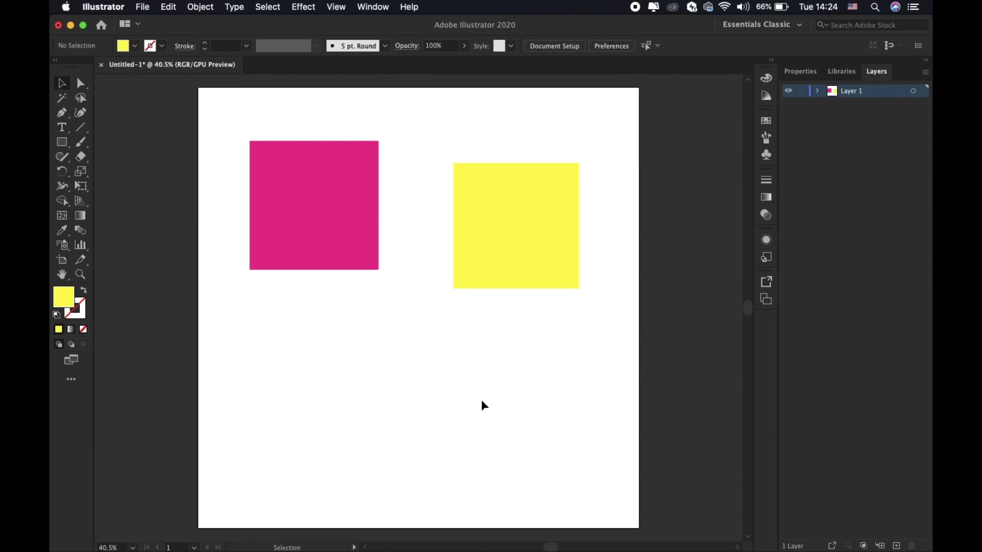
pyautogui.press('m')
pyautogui.click(123, 46)
pyautogui.click(117, 74)
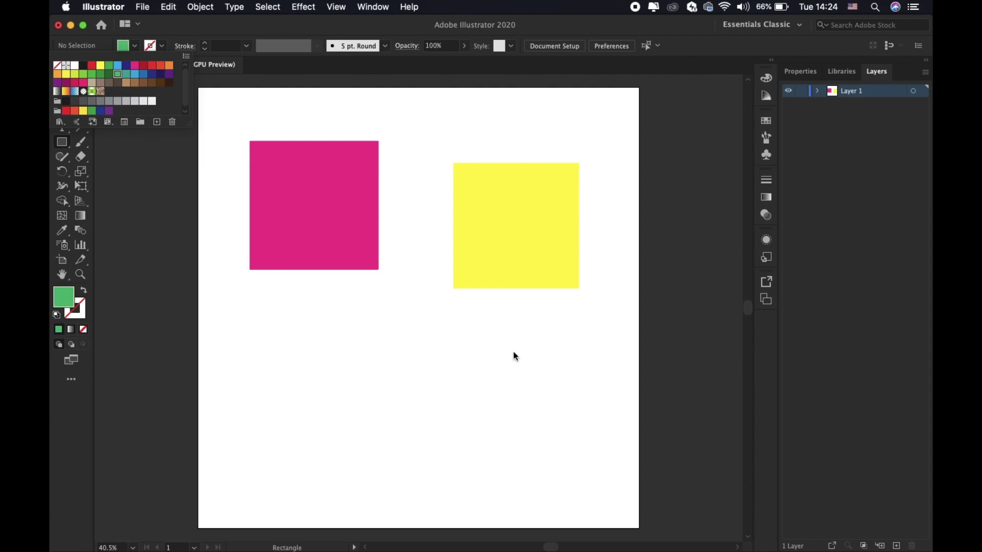
pyautogui.moveTo(518, 338); pyautogui.dragTo(362, 494)
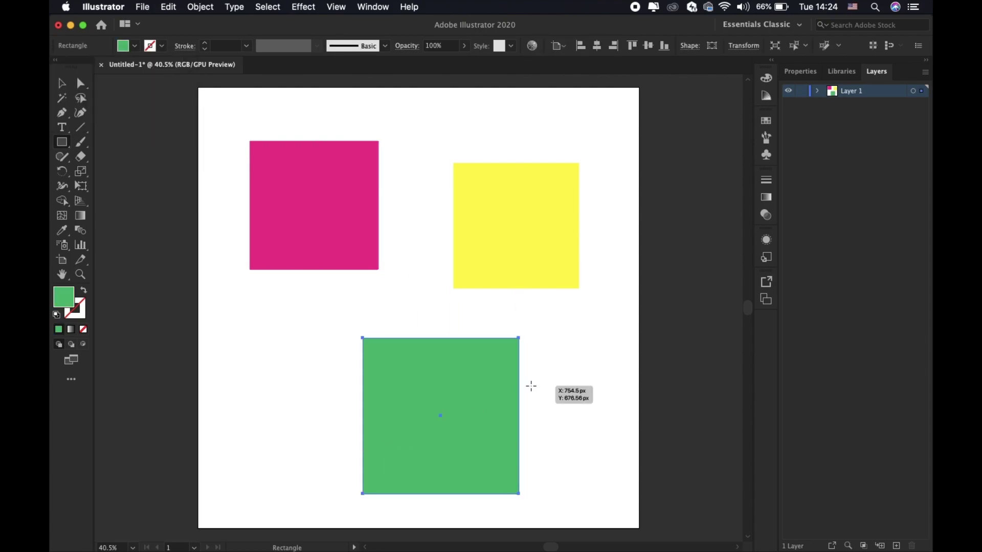
# Expand Layer 1 and highlight its green, yellow and magenta rectangle entries one after another
pyautogui.click(818, 93)
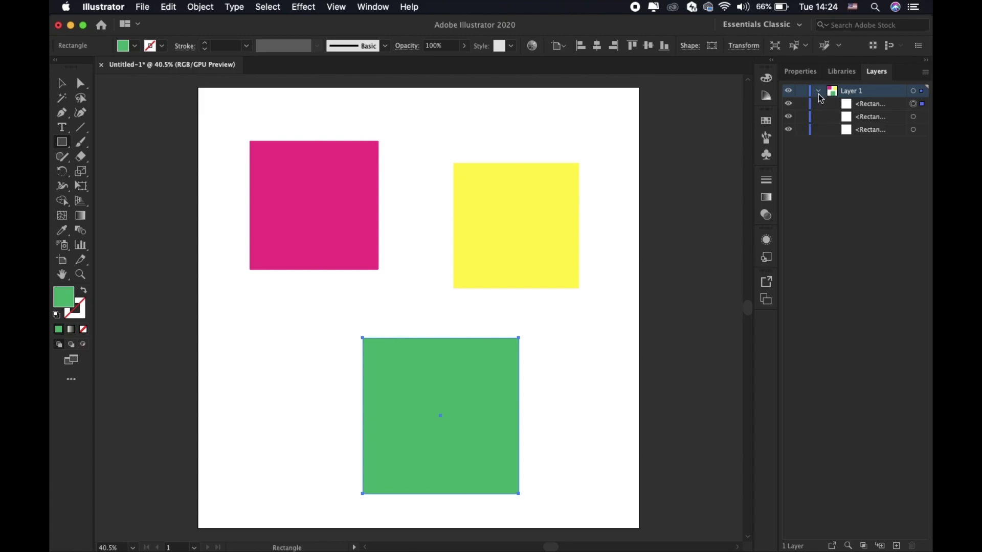
pyautogui.click(818, 94)
pyautogui.click(818, 94)
pyautogui.click(873, 105)
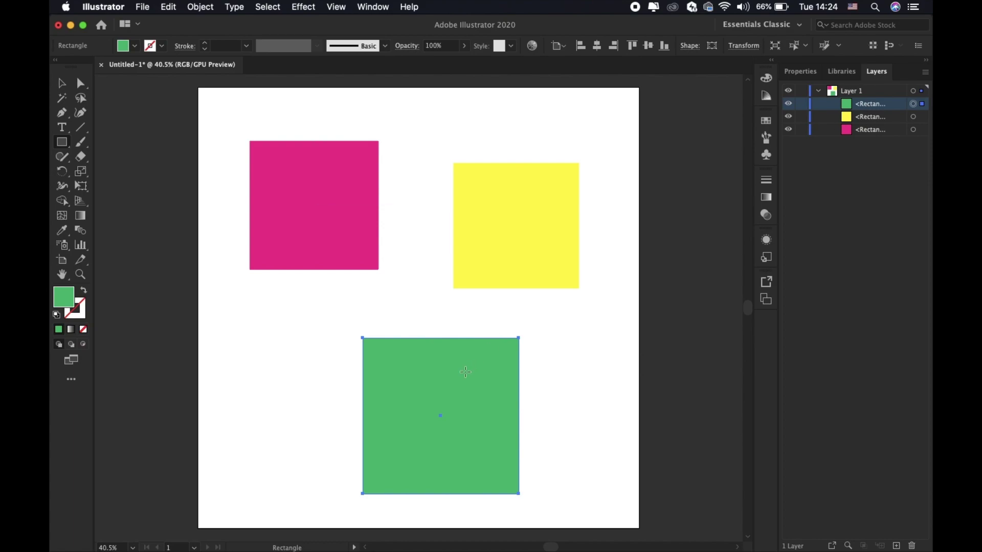
pyautogui.click(862, 119)
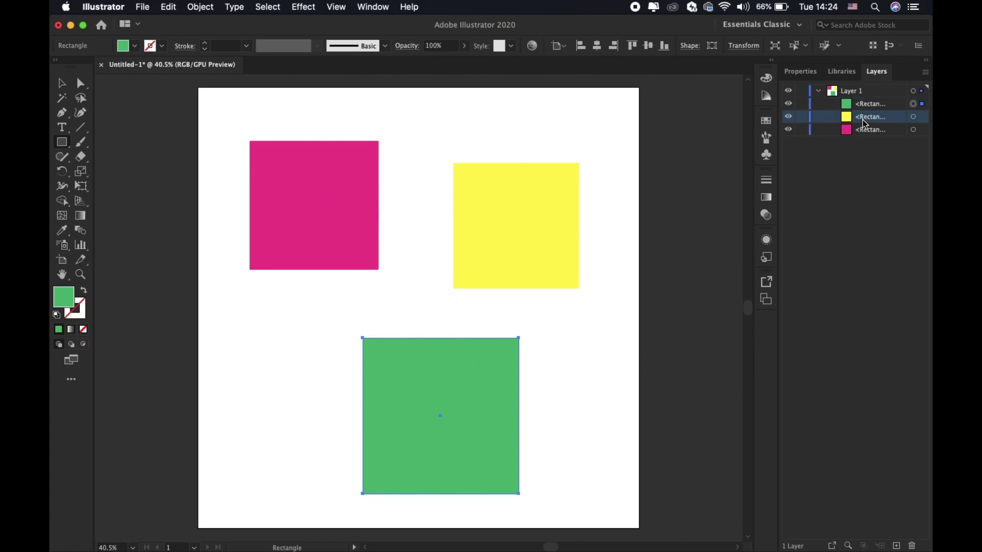
pyautogui.click(864, 131)
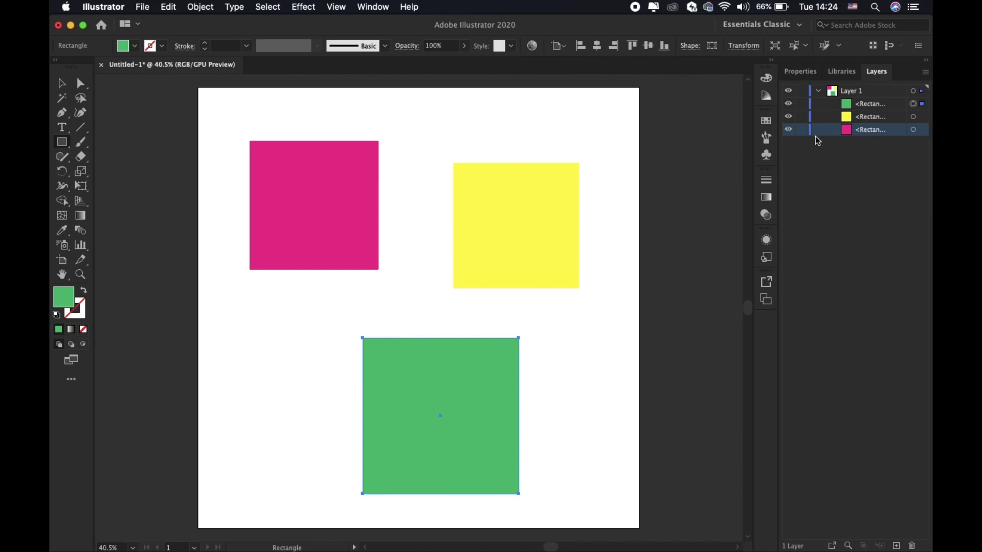
# Move the yellow square up and left beside the magenta one, and the green square up and to the right
pyautogui.press('v')
pyautogui.click(869, 115)
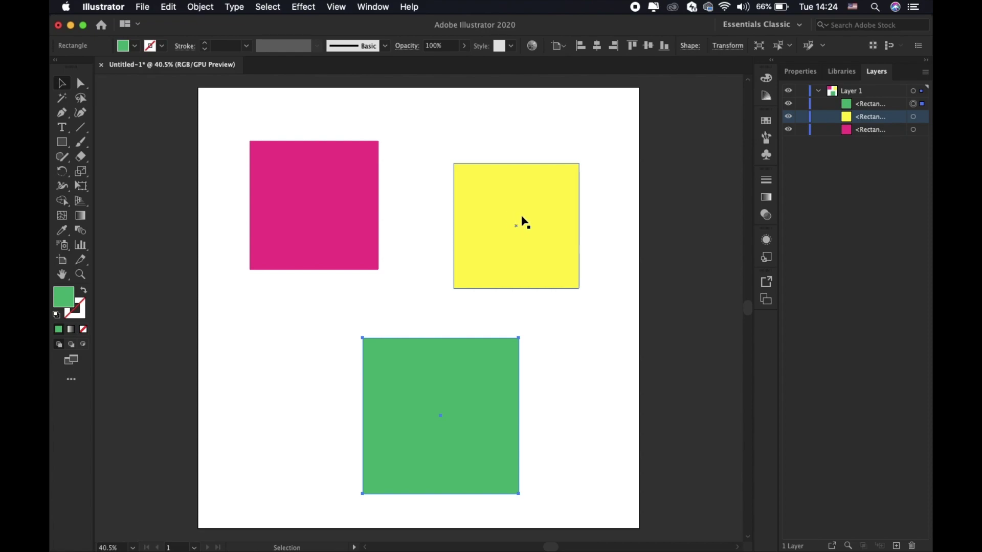
pyautogui.moveTo(526, 222); pyautogui.dragTo(469, 193)
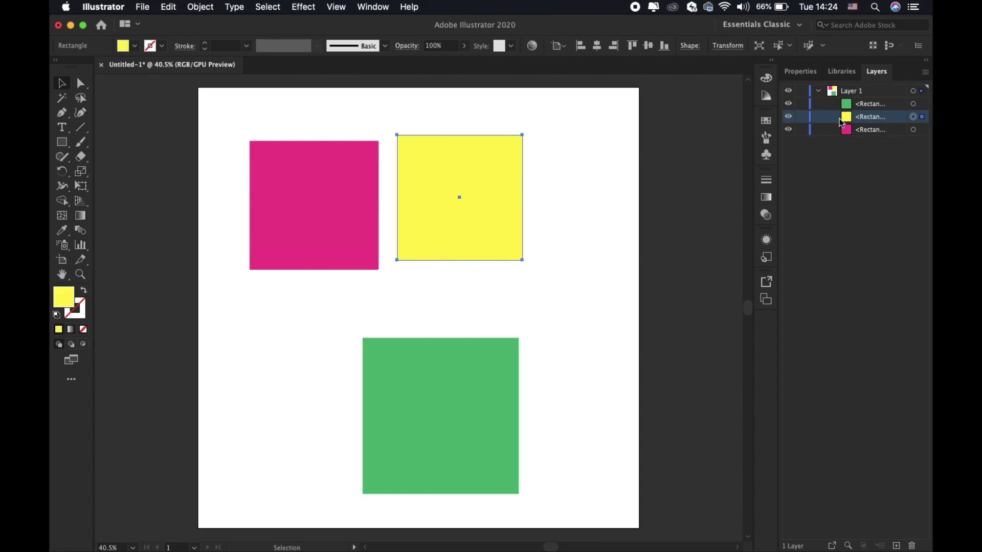
pyautogui.click(863, 132)
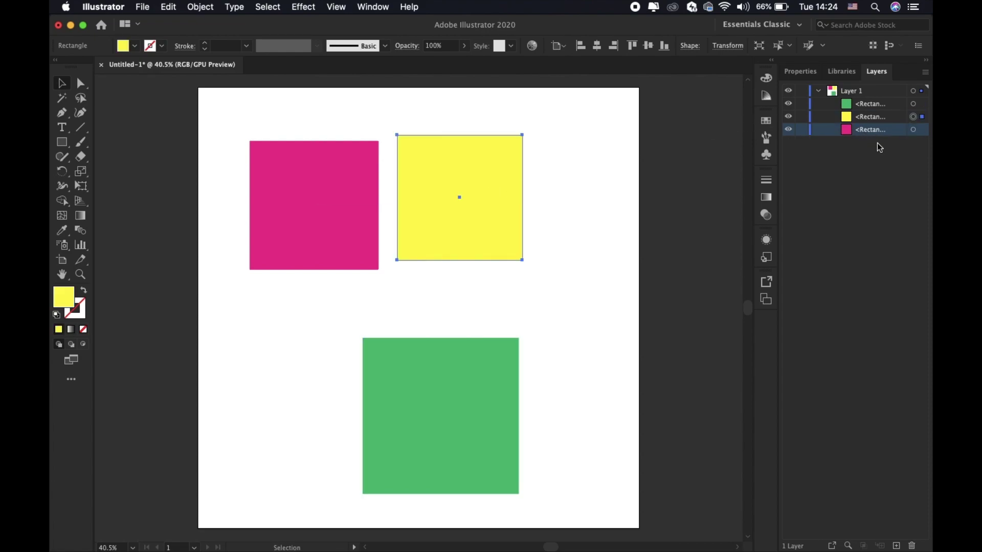
pyautogui.moveTo(437, 417); pyautogui.dragTo(480, 373)
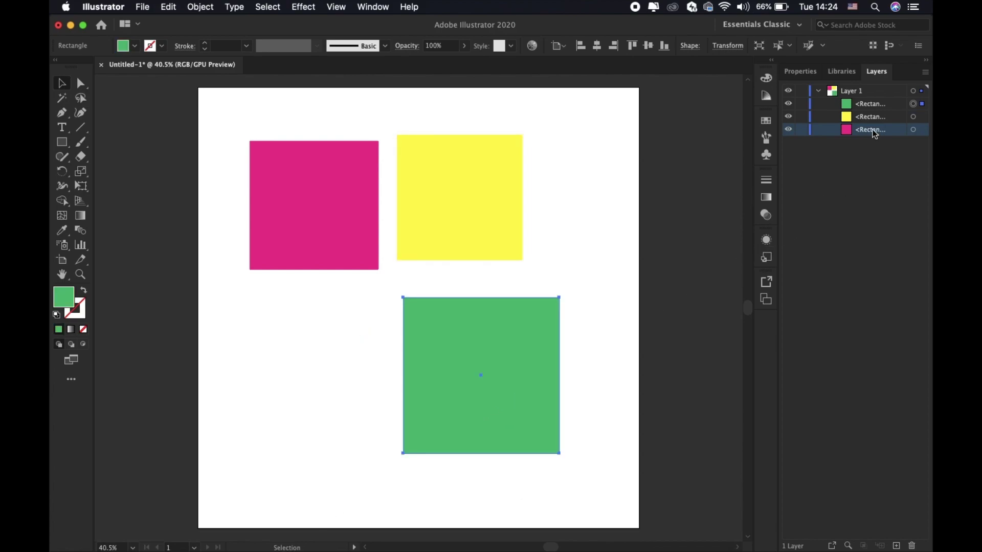
# Select the yellow, magenta and green squares' artwork in turn from their entries in Layer 1, ending on the yellow square
pyautogui.click(922, 118)
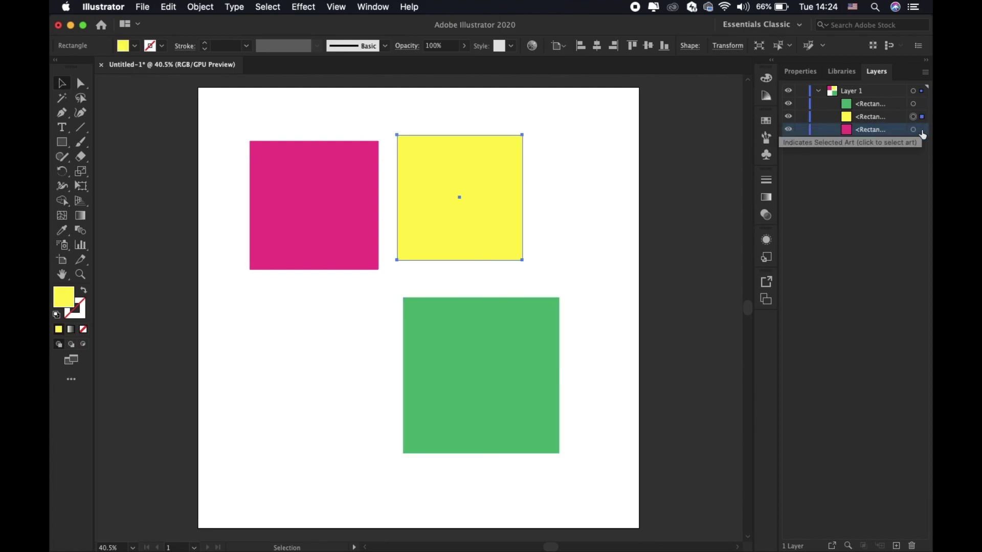
pyautogui.click(923, 131)
pyautogui.click(922, 118)
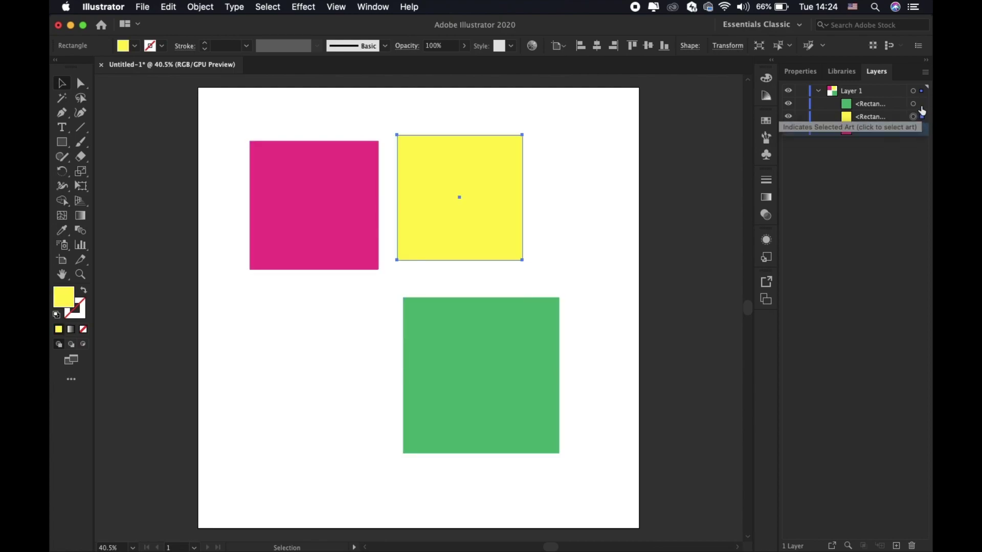
pyautogui.click(923, 104)
pyautogui.click(924, 118)
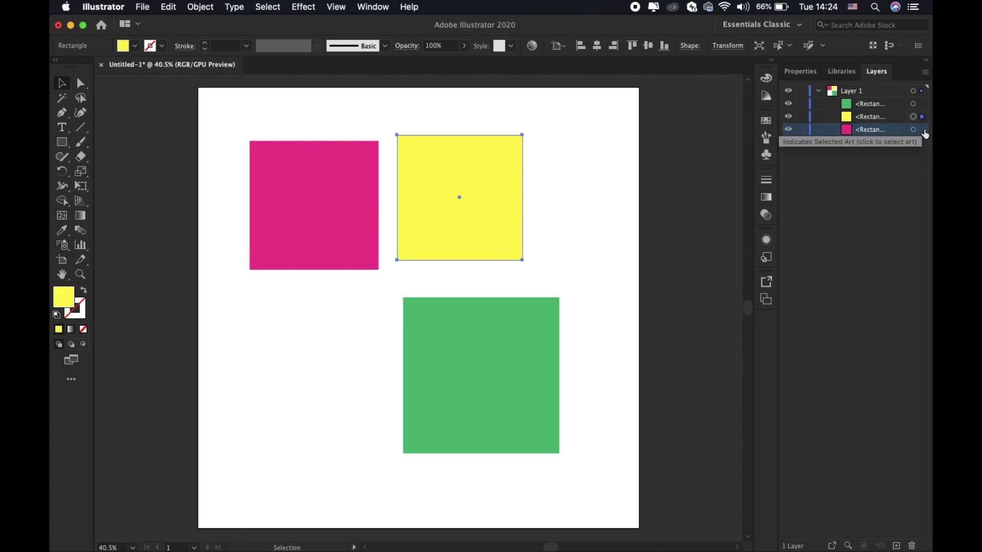
pyautogui.click(922, 131)
pyautogui.click(922, 117)
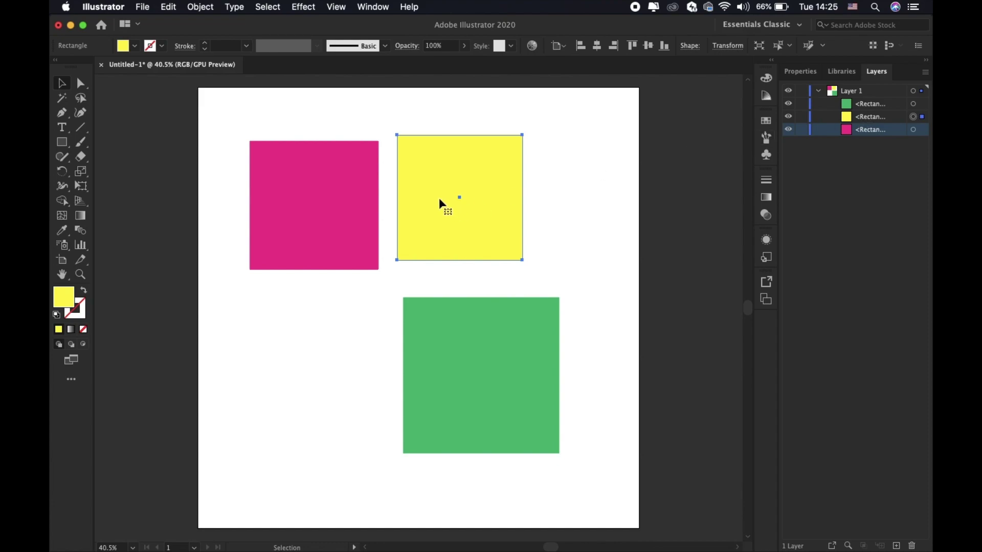
# Move the magenta square to the artboard's left edge and the green square down-left until it overlaps the magenta square's lower-right corner
pyautogui.moveTo(337, 209); pyautogui.dragTo(292, 288)
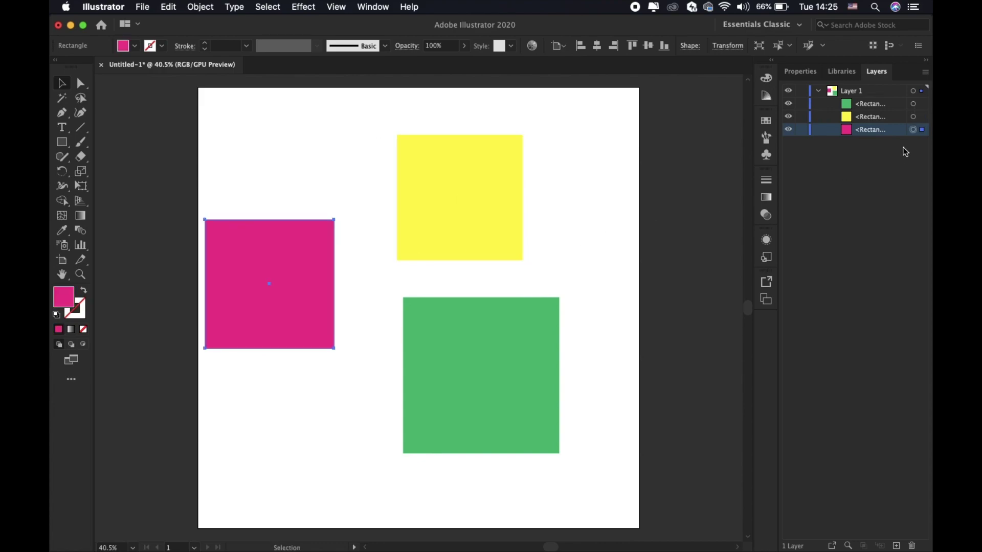
pyautogui.moveTo(450, 357); pyautogui.dragTo(356, 404)
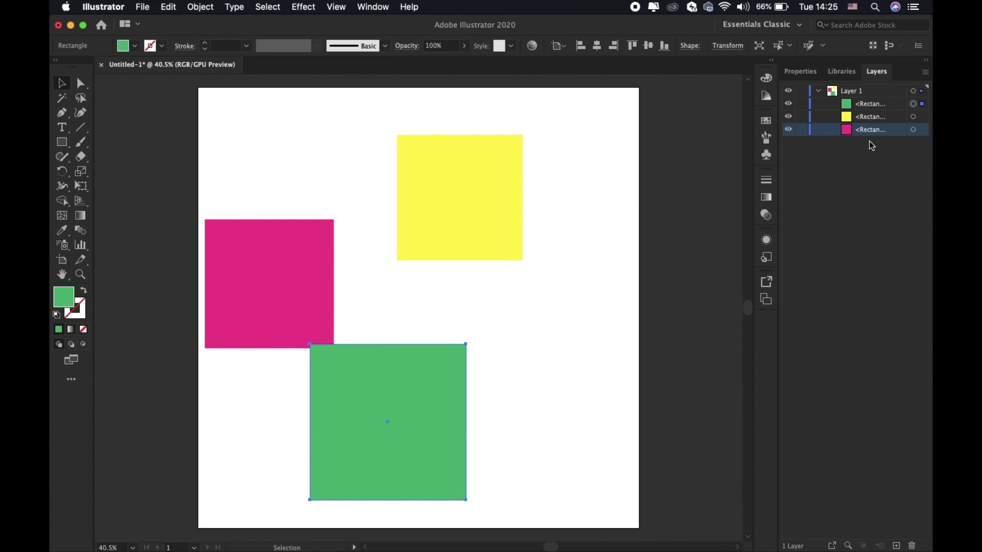
# Release the three rectangles in Layer 1 to separate layers using the Sequence option
pyautogui.keyDown('shift'); pyautogui.click(866, 104); pyautogui.keyUp('shift')
pyautogui.moveTo(867, 104)
pyautogui.mouseDown()
pyautogui.moveTo(855, 90)
pyautogui.moveTo(867, 110)
pyautogui.mouseUp()
pyautogui.click(856, 92)
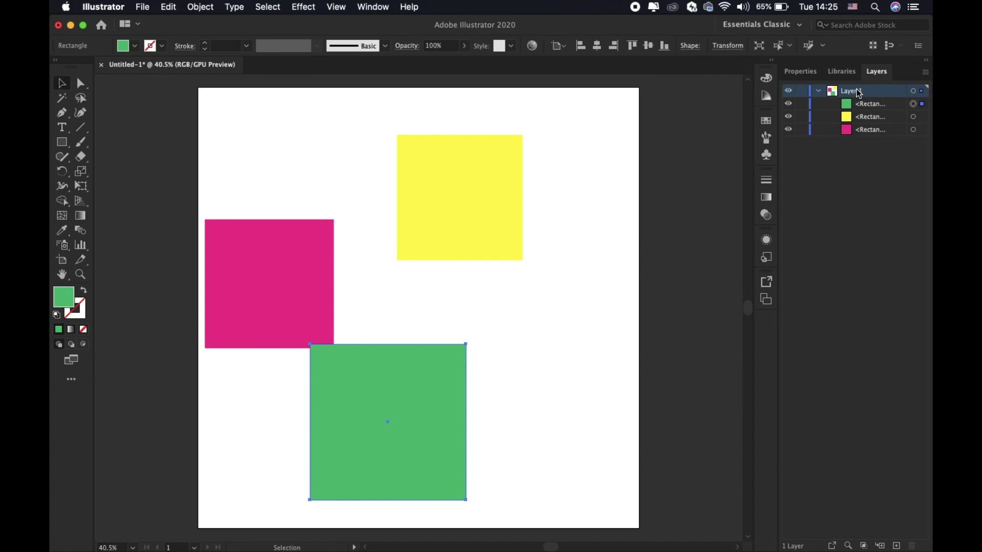
pyautogui.click(926, 75)
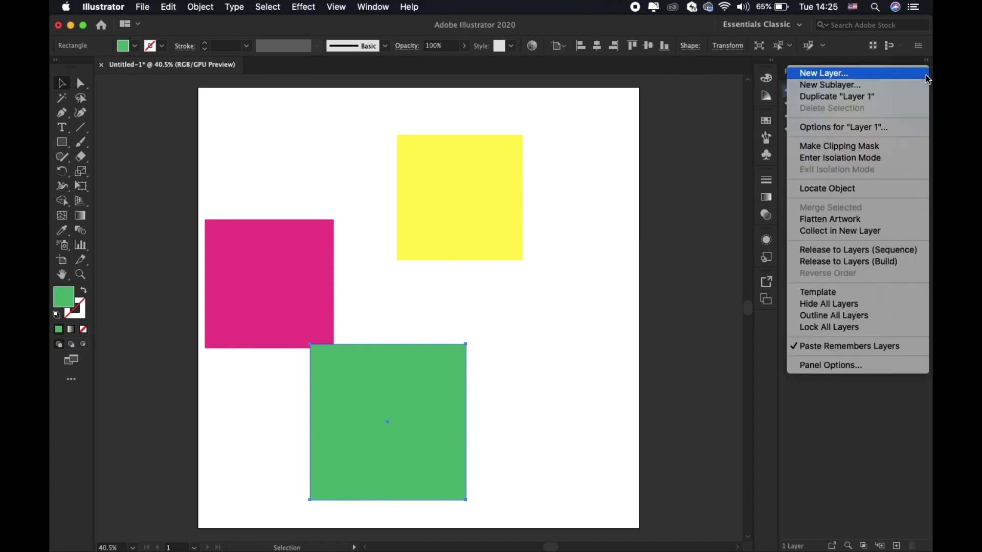
pyautogui.click(870, 250)
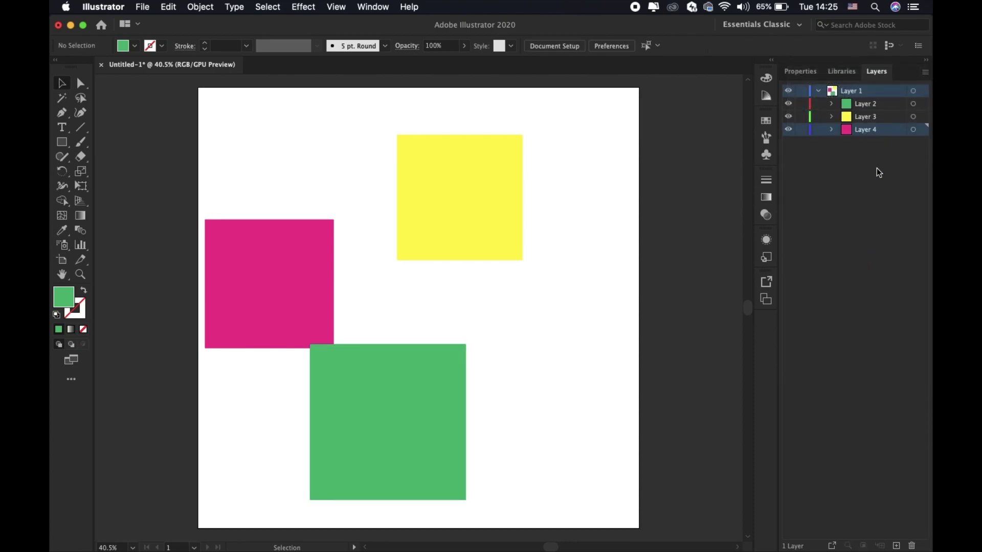
# Move Layers 2, 3 and 4 out of Layer 1 so they become top-level layers above it
pyautogui.keyDown('shift'); pyautogui.click(867, 104); pyautogui.keyUp('shift')
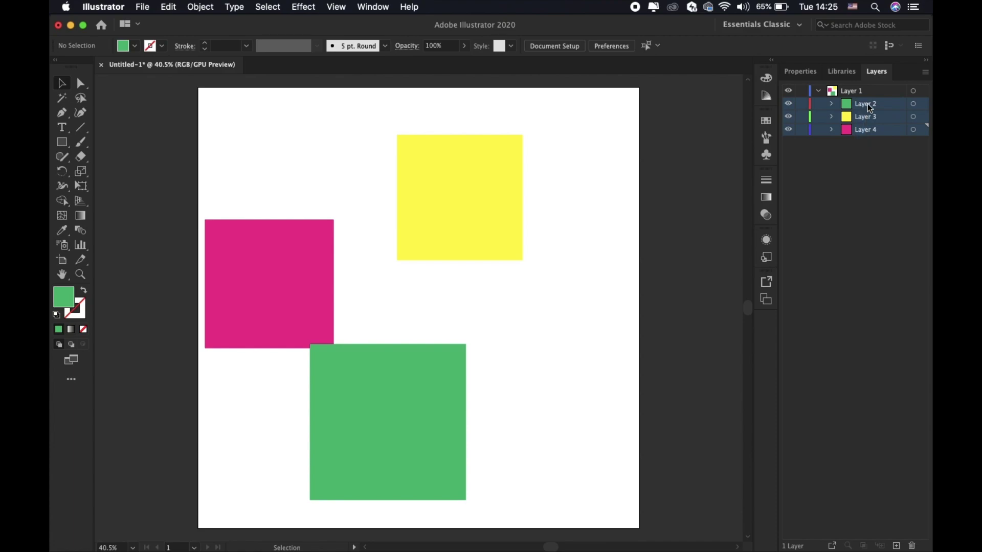
pyautogui.moveTo(861, 105)
pyautogui.mouseDown()
pyautogui.moveTo(861, 88)
pyautogui.moveTo(871, 92)
pyautogui.mouseUp()
pyautogui.click(853, 117)
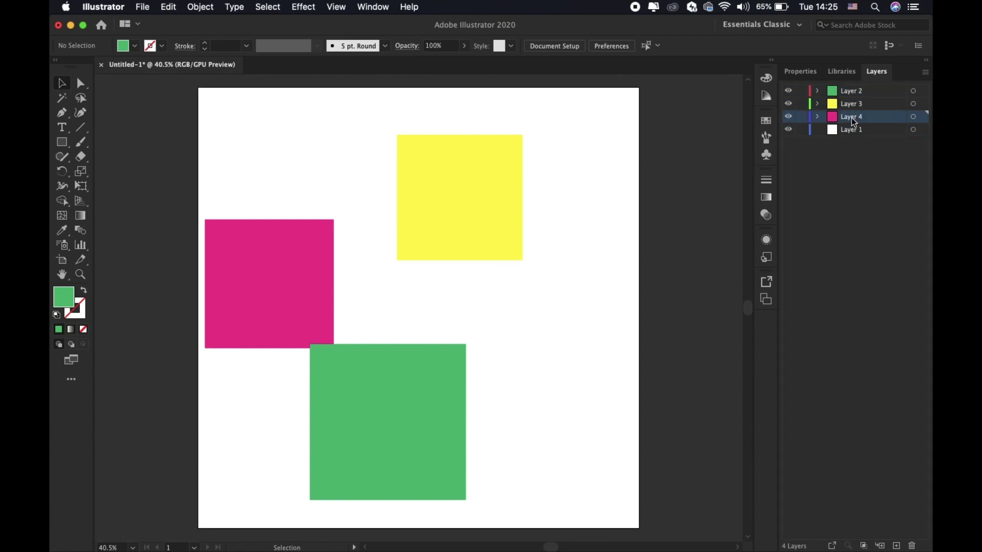
# Expand and collapse Layer 4, Layer 3 and Layer 2 in turn to examine the artwork each one contains
pyautogui.click(817, 118)
pyautogui.click(819, 116)
pyautogui.click(817, 107)
pyautogui.click(818, 107)
pyautogui.click(817, 107)
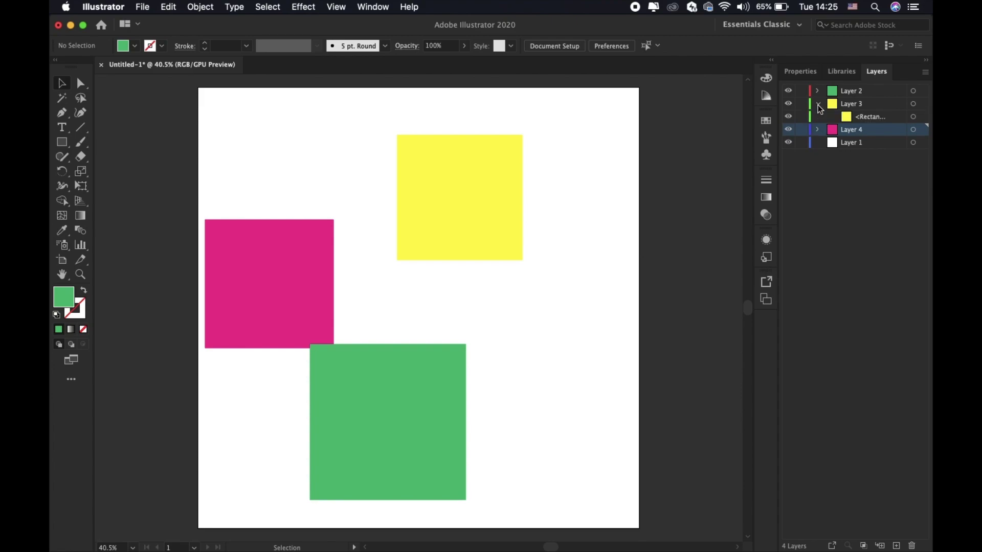
pyautogui.click(819, 106)
pyautogui.click(818, 91)
pyautogui.click(818, 91)
pyautogui.click(818, 92)
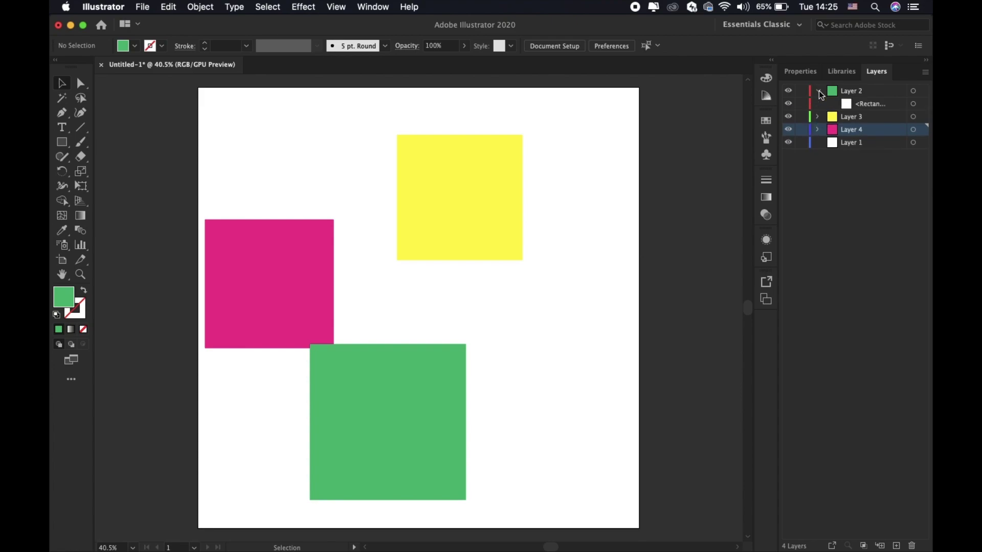
pyautogui.click(818, 92)
# Delete the empty Layer 1
pyautogui.click(854, 132)
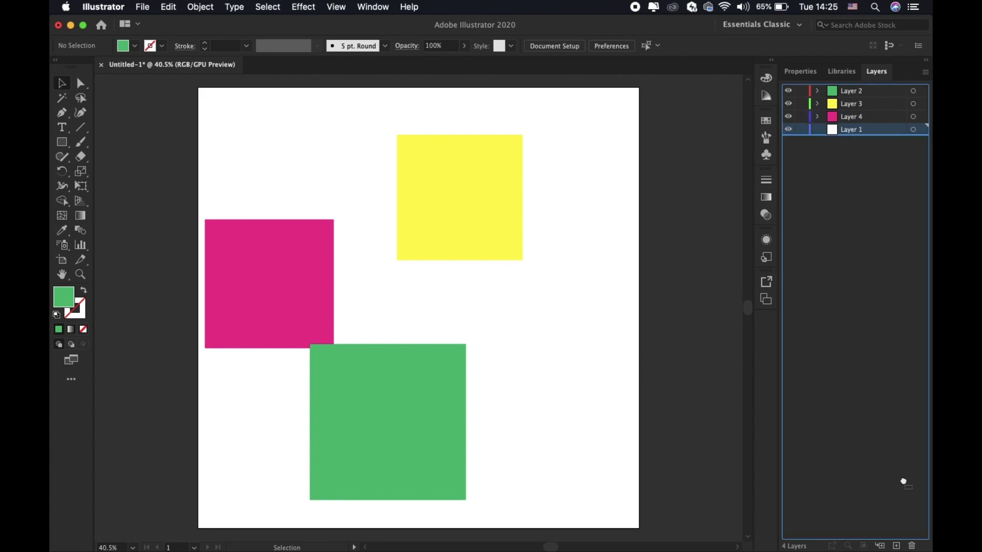
pyautogui.moveTo(872, 137); pyautogui.dragTo(911, 546)
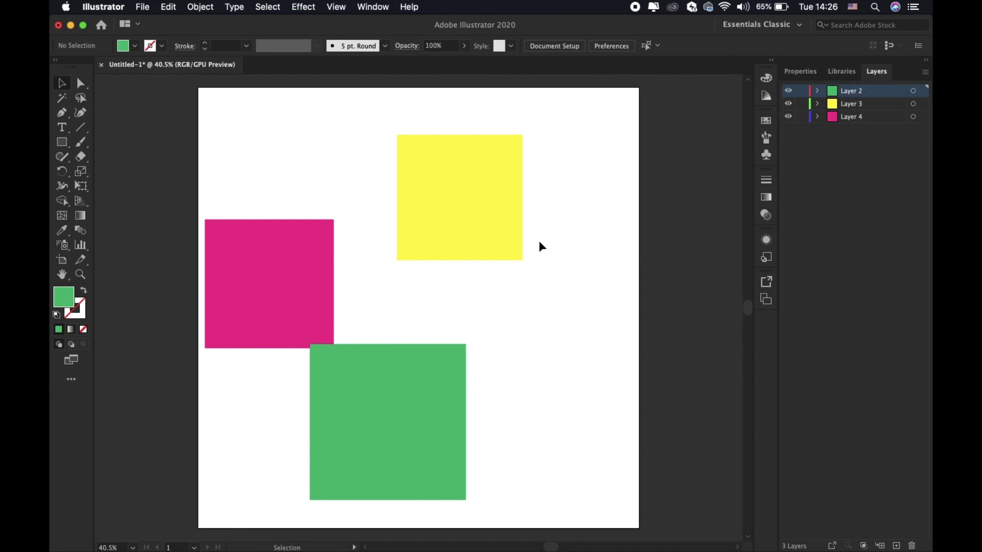
pyautogui.moveTo(653, 128)
pyautogui.mouseDown()
pyautogui.moveTo(566, 238)
pyautogui.moveTo(656, 121)
pyautogui.mouseUp()
pyautogui.moveTo(596, 202); pyautogui.dragTo(640, 223)
# Draw a rectangle on Layer 2 slightly larger than the artboard and fill it with white
pyautogui.press('m')
pyautogui.moveTo(192, 84); pyautogui.dragTo(653, 494)
pyautogui.click(134, 46)
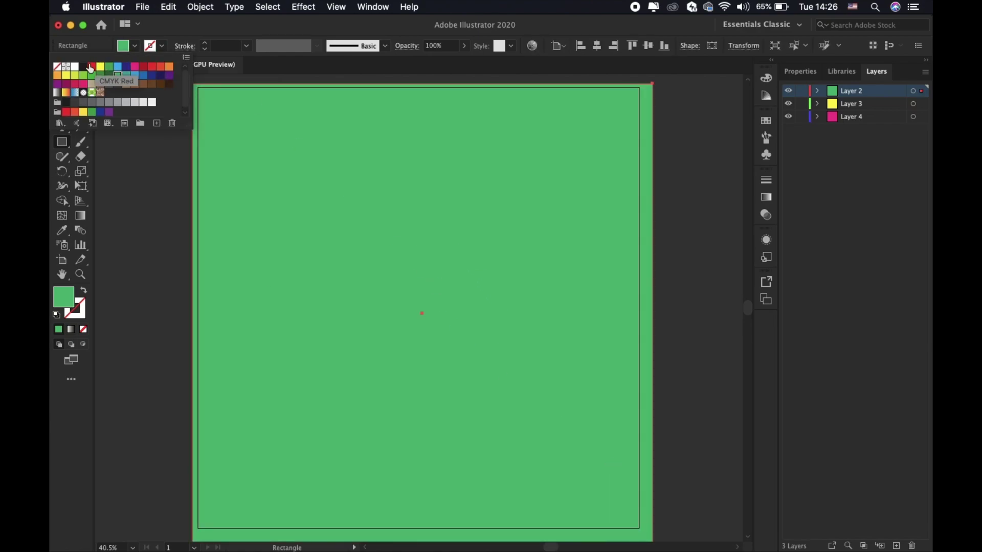
pyautogui.click(75, 66)
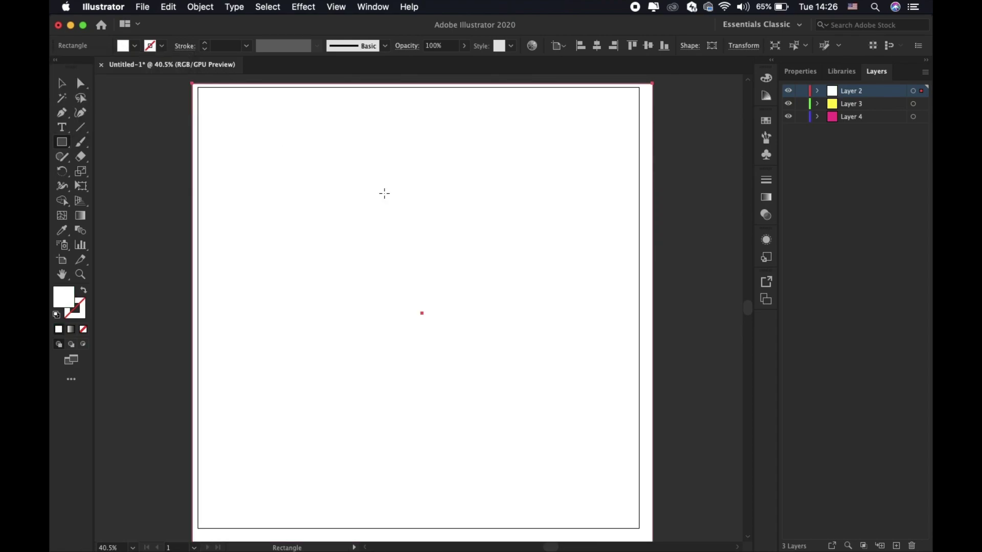
# Send the white rectangle to the back within Layer 2, and try sending it one more level backward
pyautogui.press('v')
pyautogui.rightClick(422, 206)
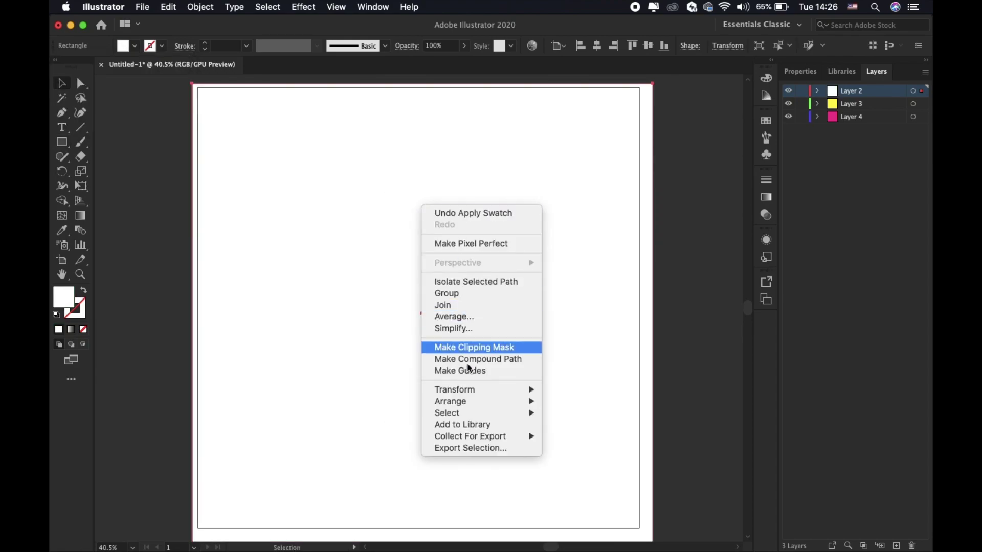
pyautogui.moveTo(465, 402)
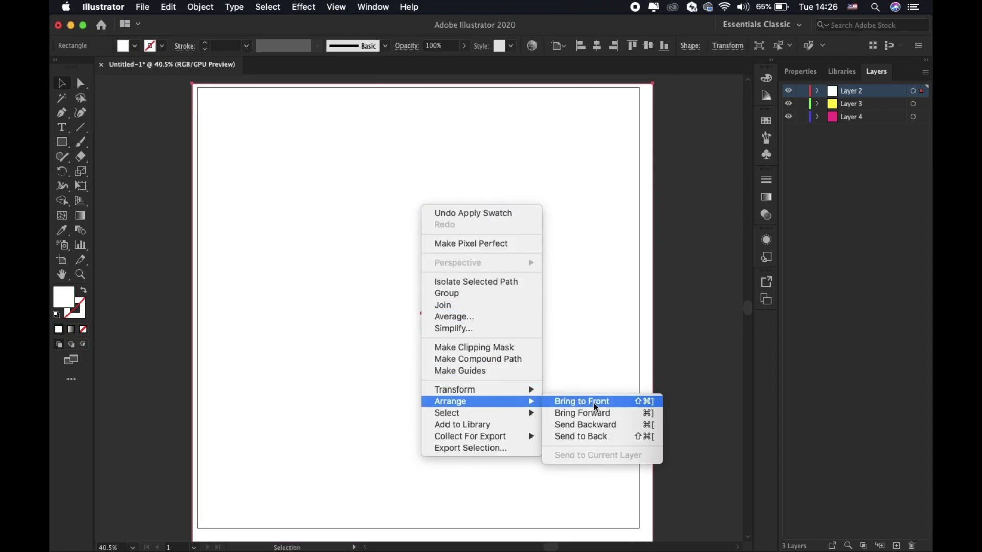
pyautogui.click(590, 440)
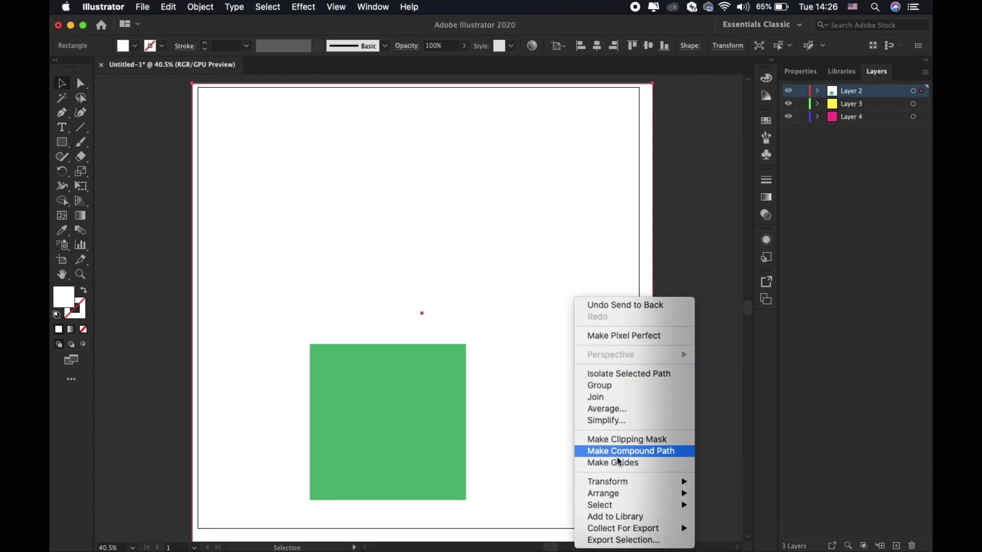
pyautogui.moveTo(603, 493)
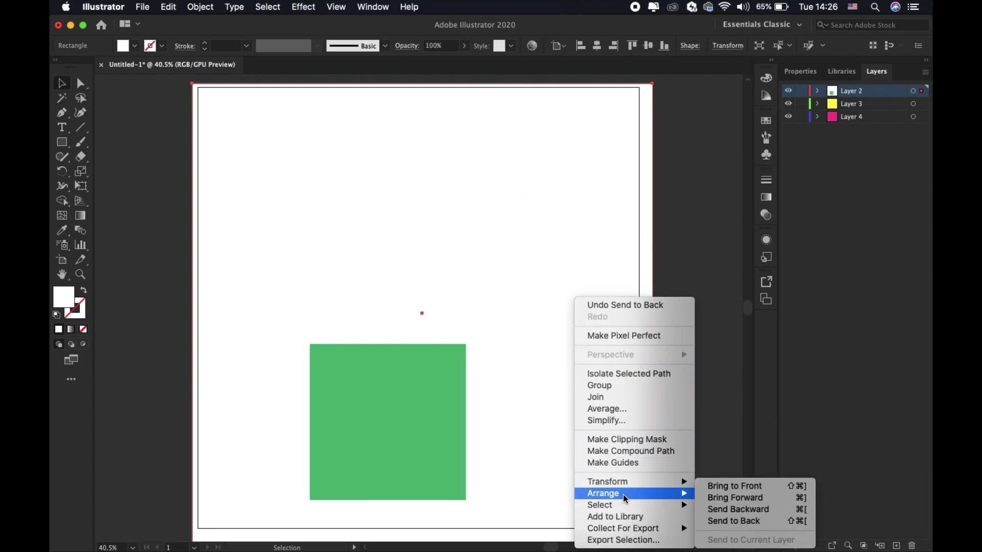
pyautogui.click(758, 511)
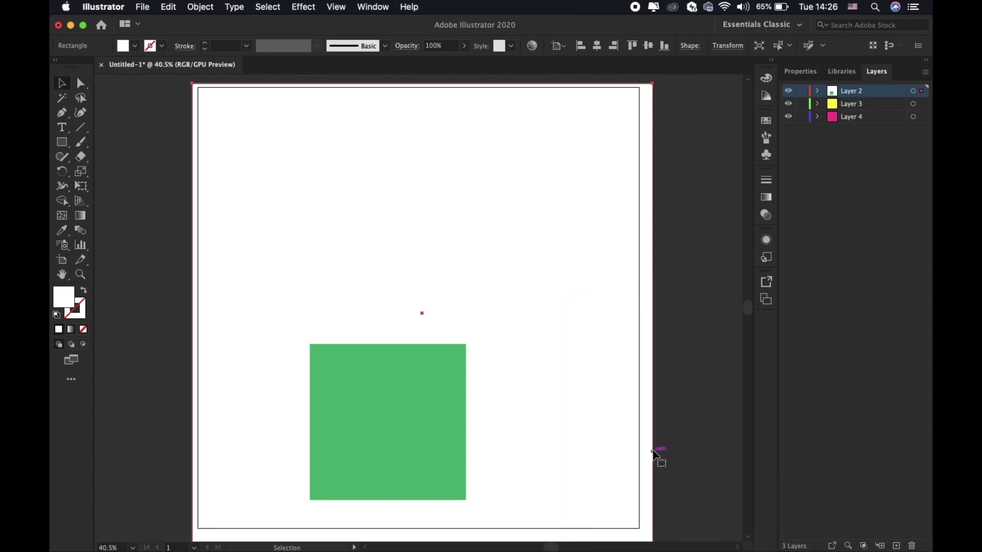
# Move Layer 2 below Layer 4 in the layer stack and expand it to list its rectangles
pyautogui.moveTo(854, 93); pyautogui.dragTo(853, 130)
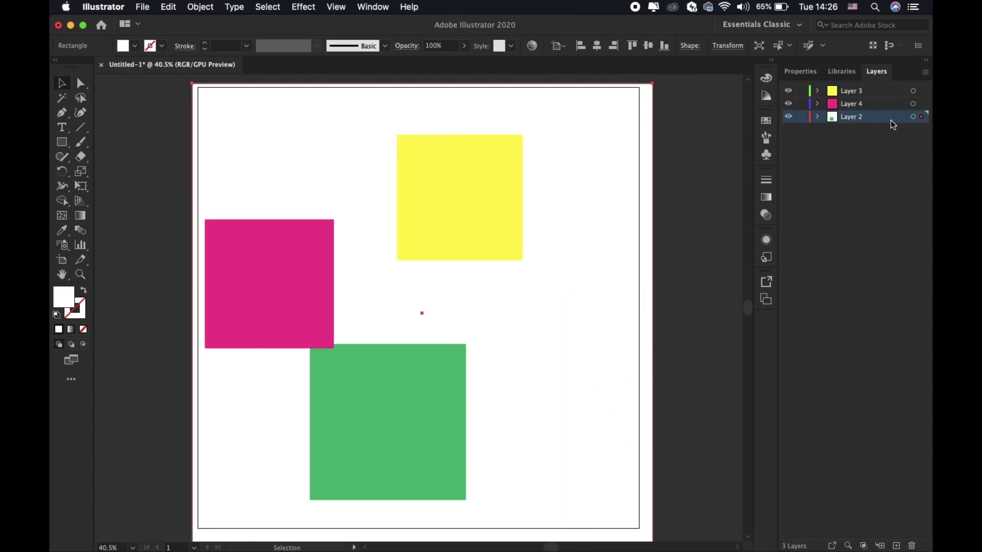
pyautogui.click(817, 116)
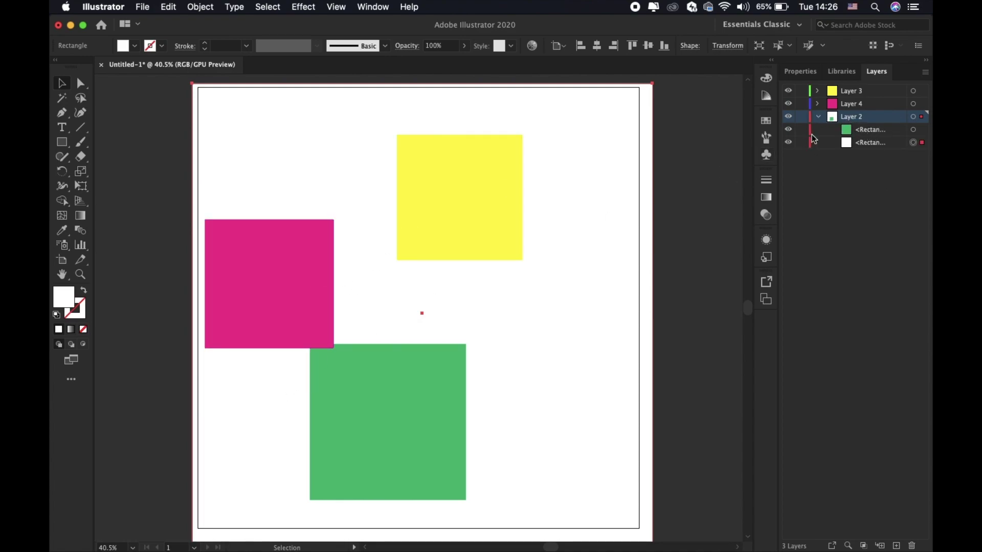
# Delete the large white background rectangle from Layer 2
pyautogui.click(725, 233)
pyautogui.click(638, 138)
pyautogui.press('Delete')
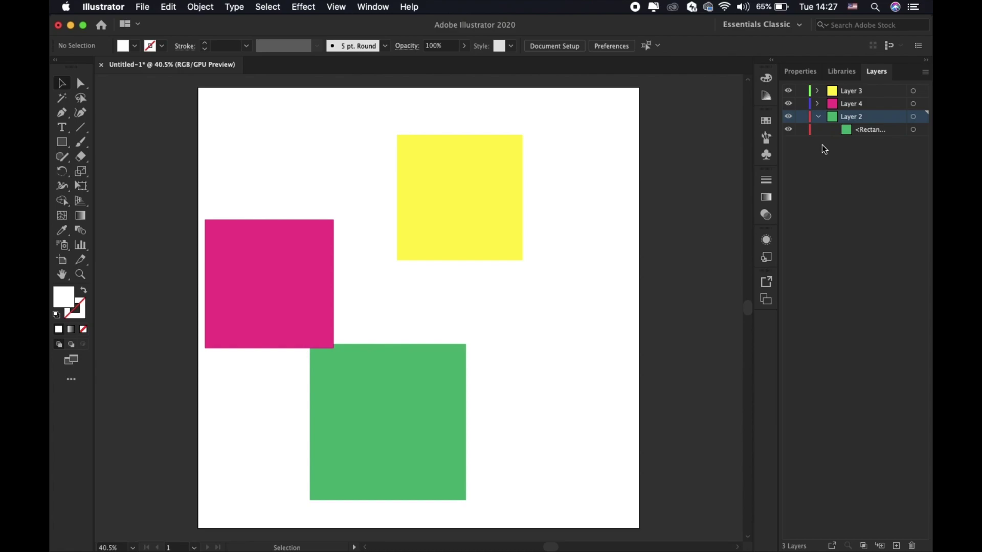
# Move the green square right so it no longer touches the magenta square
pyautogui.moveTo(569, 144); pyautogui.dragTo(240, 456)
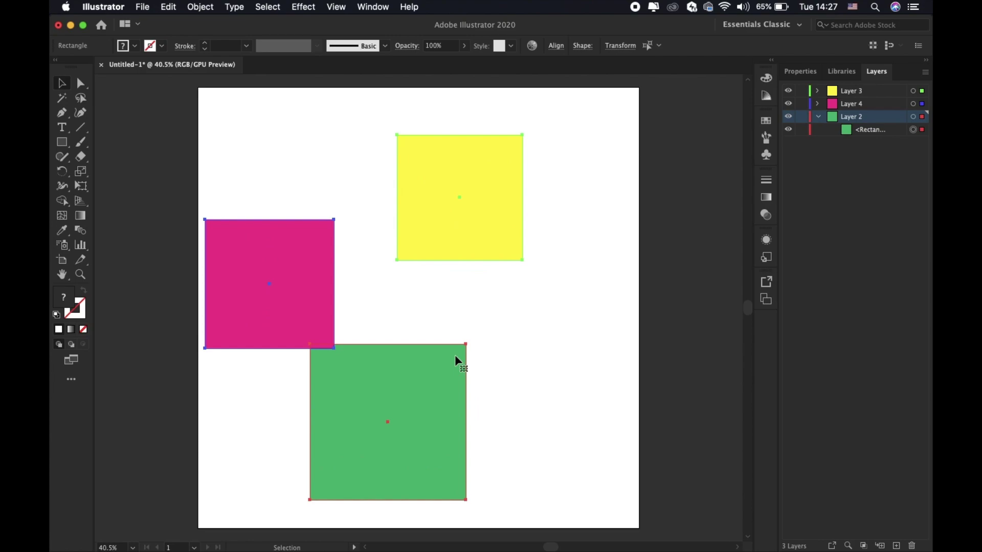
pyautogui.click(483, 281)
pyautogui.moveTo(426, 403); pyautogui.dragTo(494, 404)
# Group the yellow, magenta and green squares, and expand Layer 3 and its group to list the three rectangles
pyautogui.moveTo(613, 144); pyautogui.dragTo(274, 443)
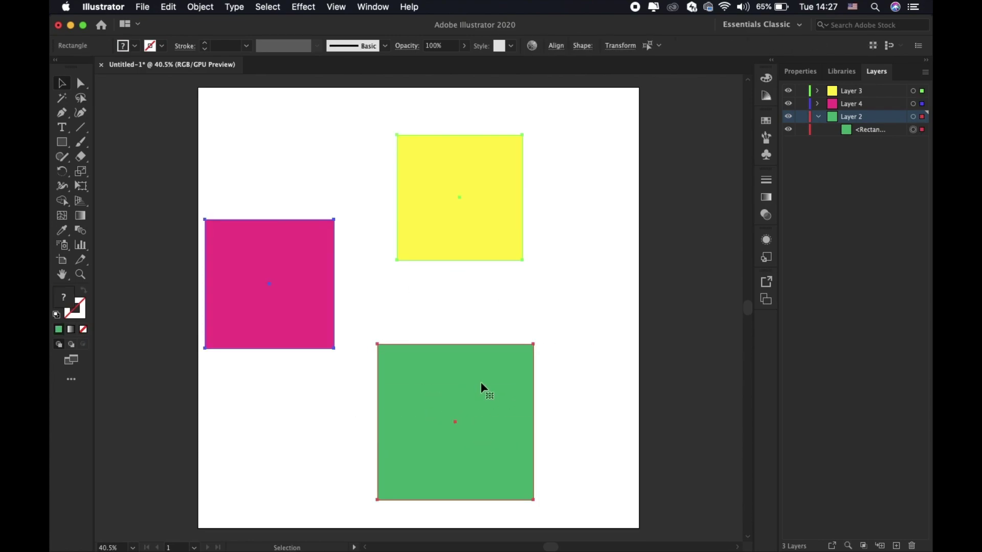
pyautogui.press('super+g')
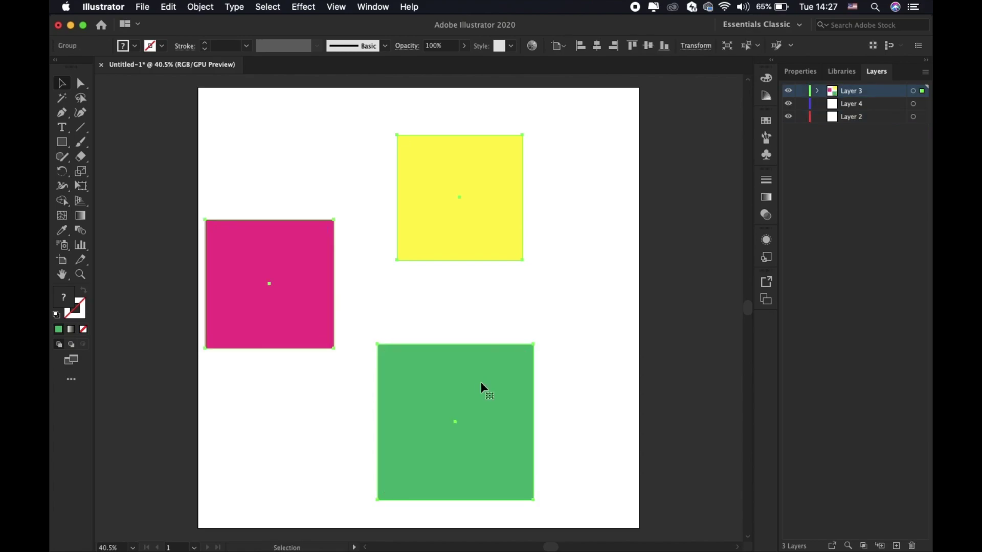
pyautogui.click(818, 92)
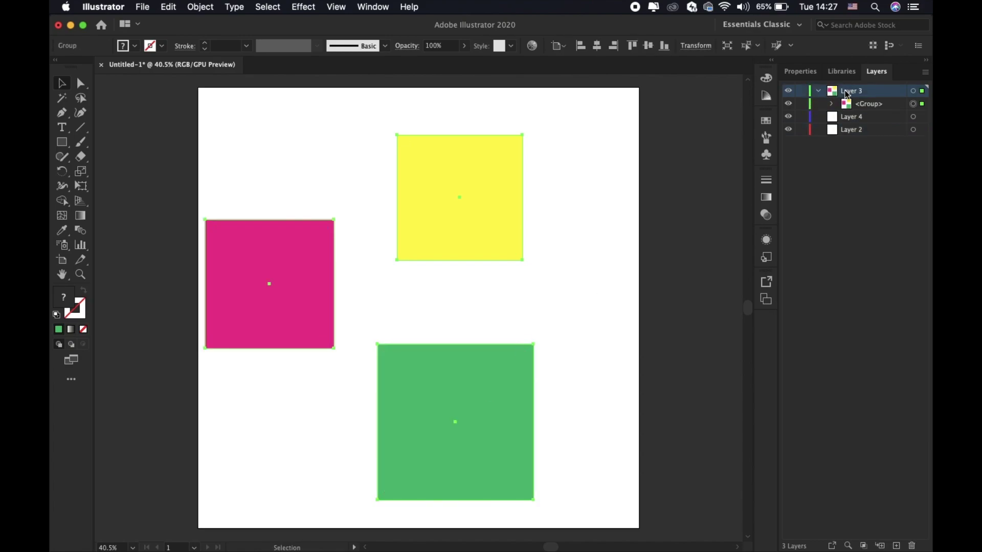
pyautogui.click(832, 105)
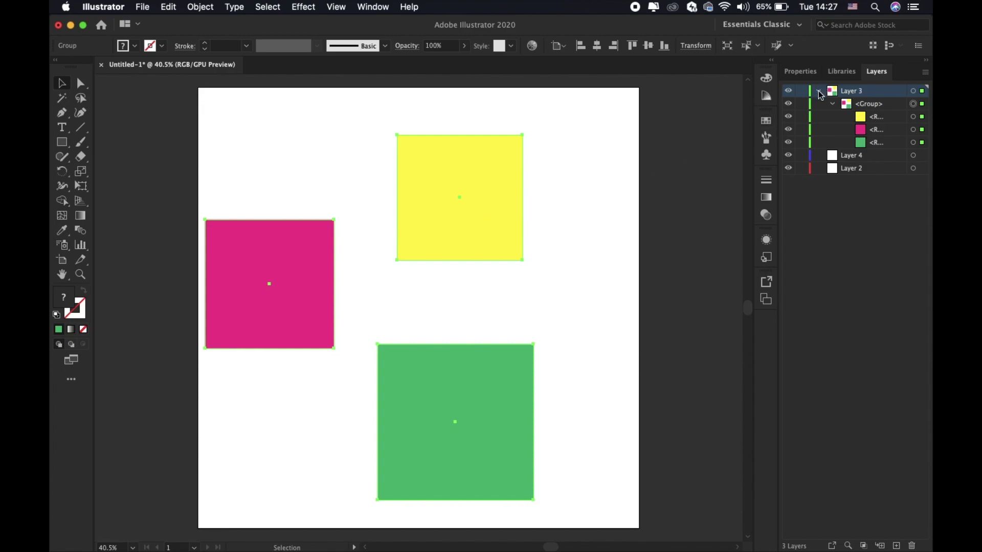
# Move the grouped squares together to the right, and back left close to their earlier position
pyautogui.click(703, 169)
pyautogui.click(476, 198)
pyautogui.moveTo(475, 197); pyautogui.dragTo(553, 210)
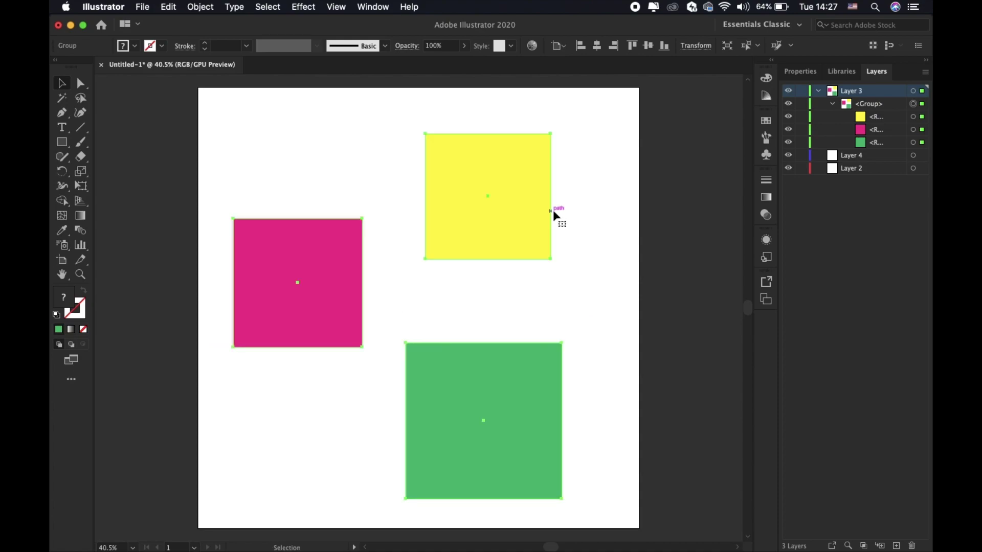
pyautogui.click(653, 189)
pyautogui.moveTo(541, 201); pyautogui.dragTo(517, 205)
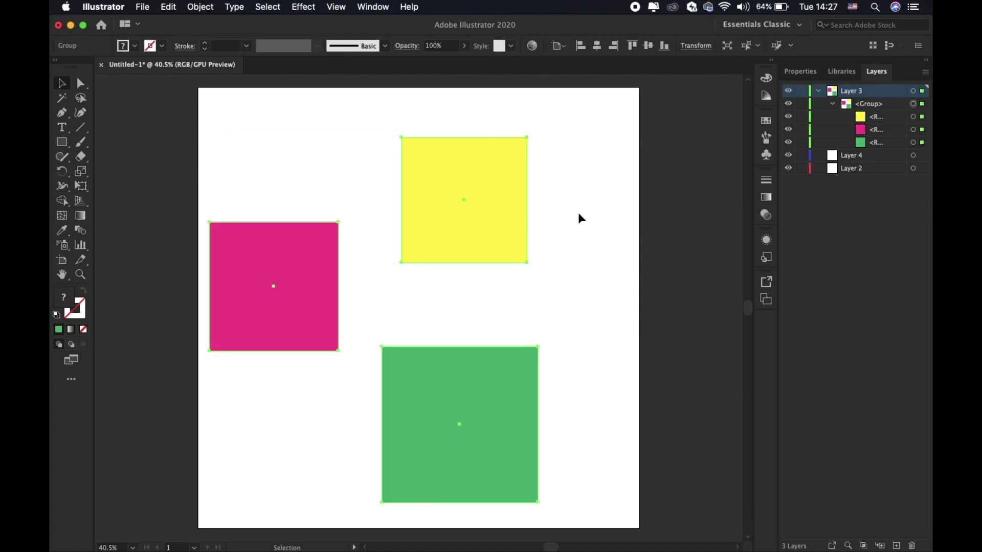
# Ungroup the three squares and move the yellow one up and to the right by itself
pyautogui.press('a')
pyautogui.press('super')
pyautogui.press('v')
pyautogui.press('a')
pyautogui.press('super')
pyautogui.press('super+shift+g')
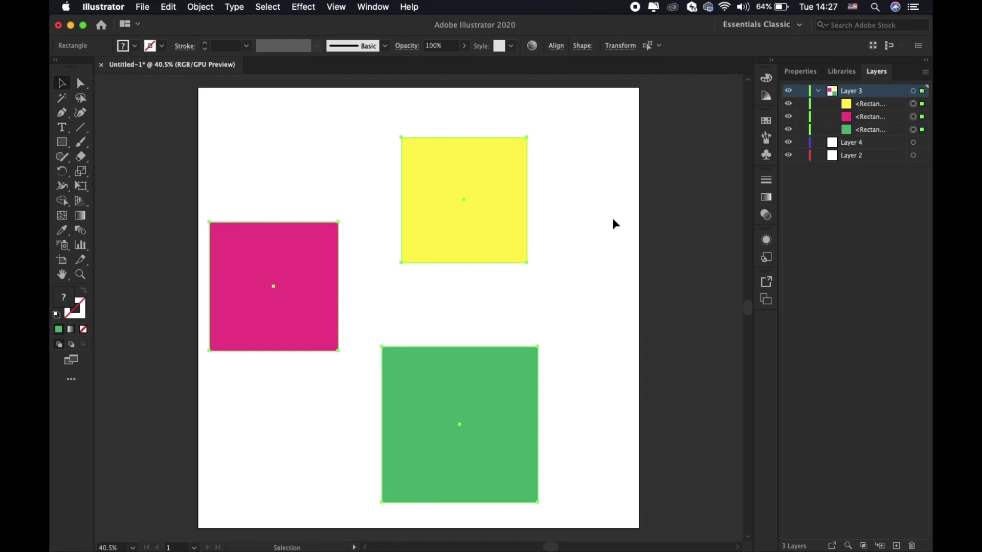
pyautogui.click(504, 217)
pyautogui.moveTo(504, 216); pyautogui.dragTo(549, 184)
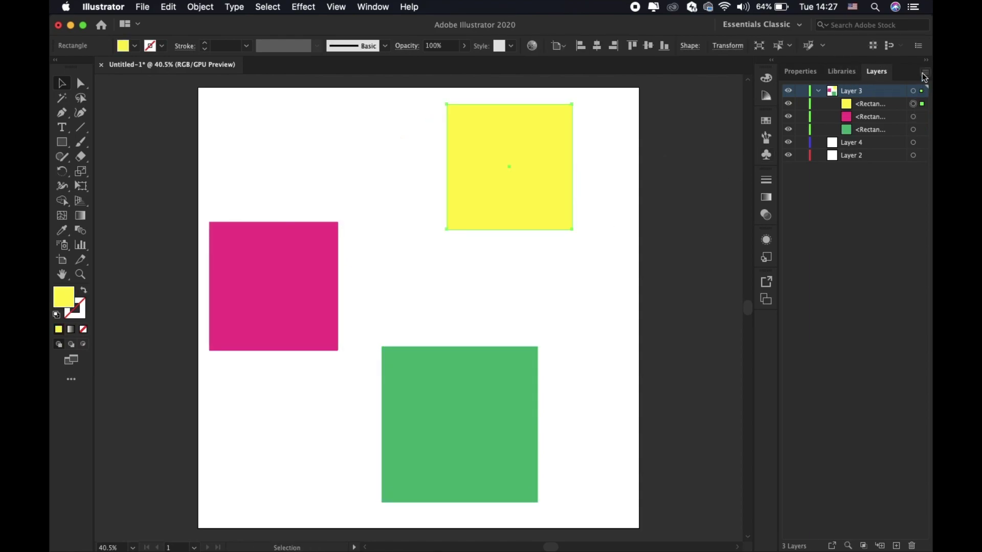
# Release Layer 3's rectangles to separate layers using the Sequence option and move those layers out to the top level
pyautogui.click(924, 72)
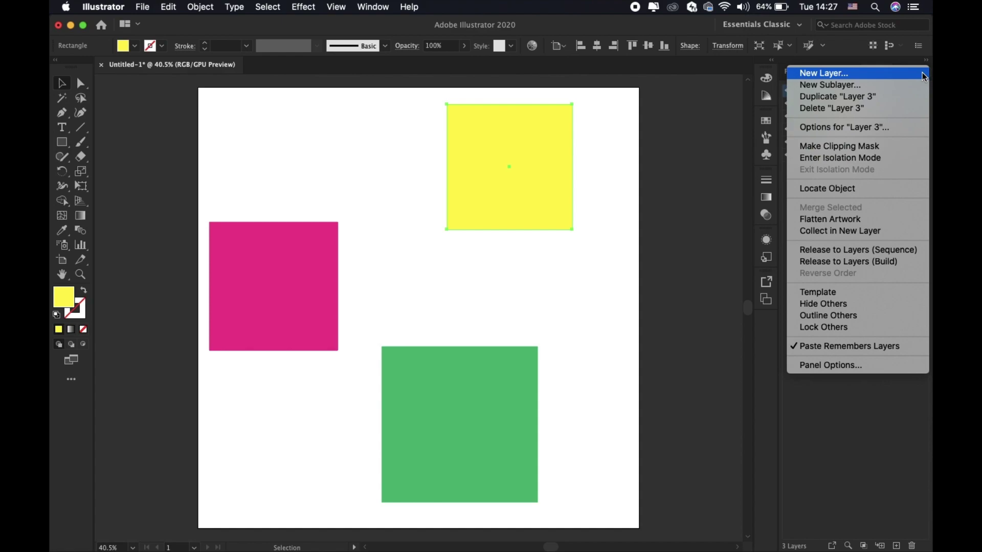
pyautogui.click(852, 249)
pyautogui.keyDown('shift'); pyautogui.click(853, 104); pyautogui.keyUp('shift')
pyautogui.moveTo(867, 110); pyautogui.dragTo(859, 86)
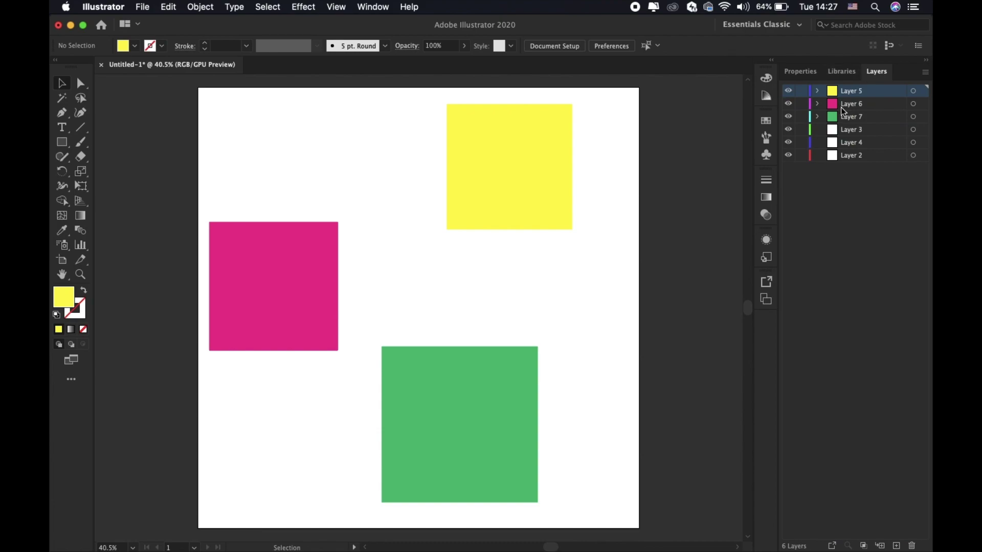
# Delete the empty Layers 3, 4 and 2 together
pyautogui.click(861, 131)
pyautogui.keyDown('shift'); pyautogui.click(863, 156); pyautogui.keyUp('shift')
pyautogui.moveTo(844, 136); pyautogui.dragTo(911, 546)
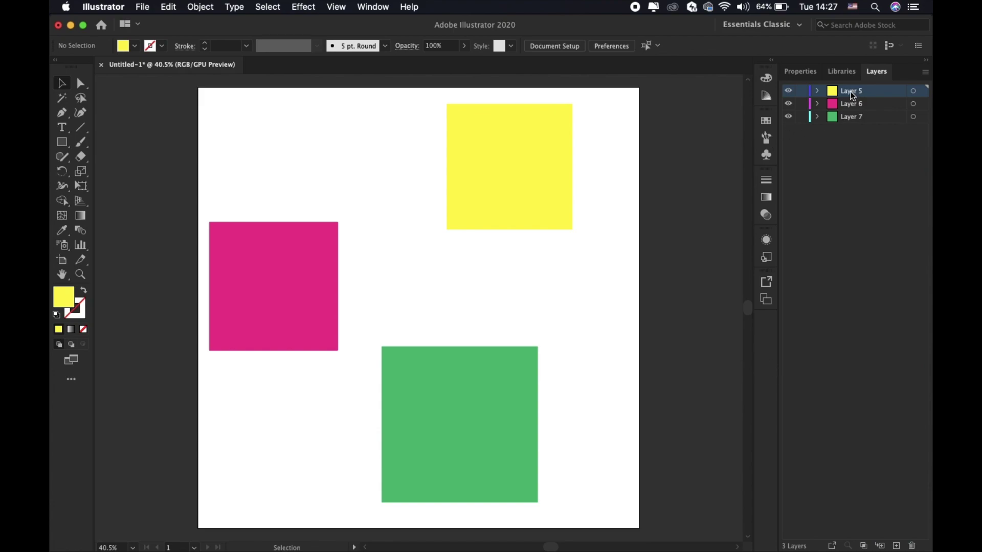
# Select the squares on Layers 5, 6 and 7 together and look through the available layer commands
pyautogui.moveTo(636, 130); pyautogui.dragTo(255, 497)
pyautogui.moveTo(587, 155); pyautogui.dragTo(197, 501)
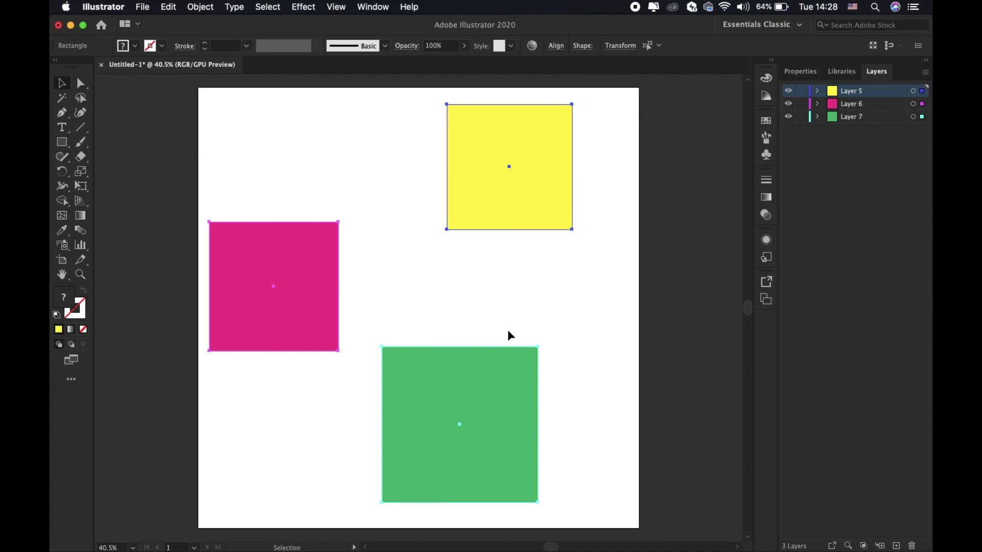
pyautogui.moveTo(531, 209); pyautogui.dragTo(256, 480)
pyautogui.click(923, 73)
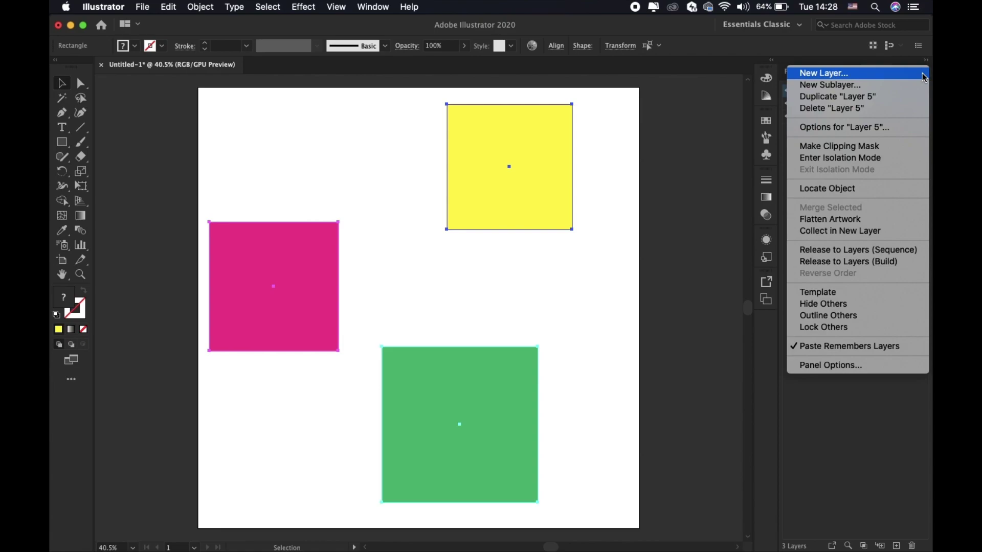
pyautogui.click(659, 380)
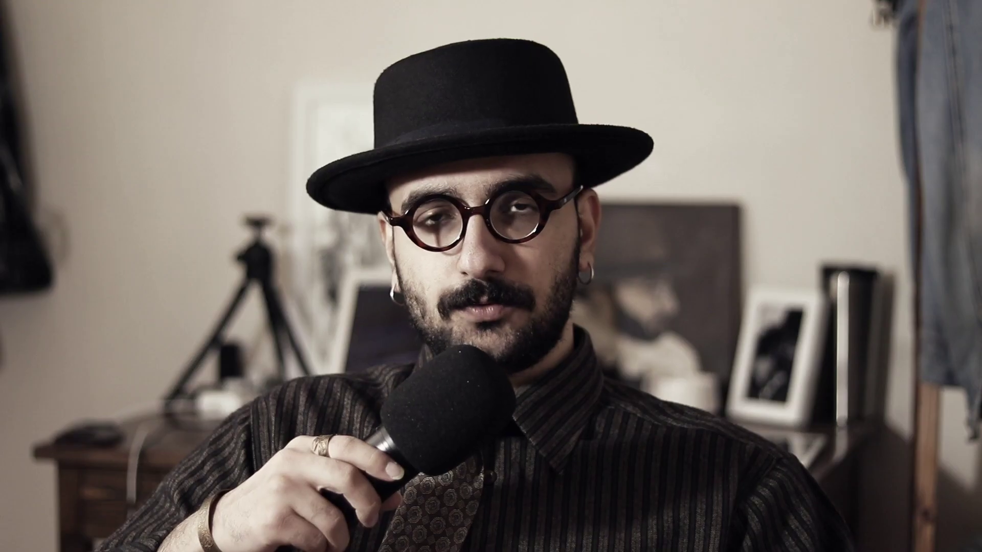